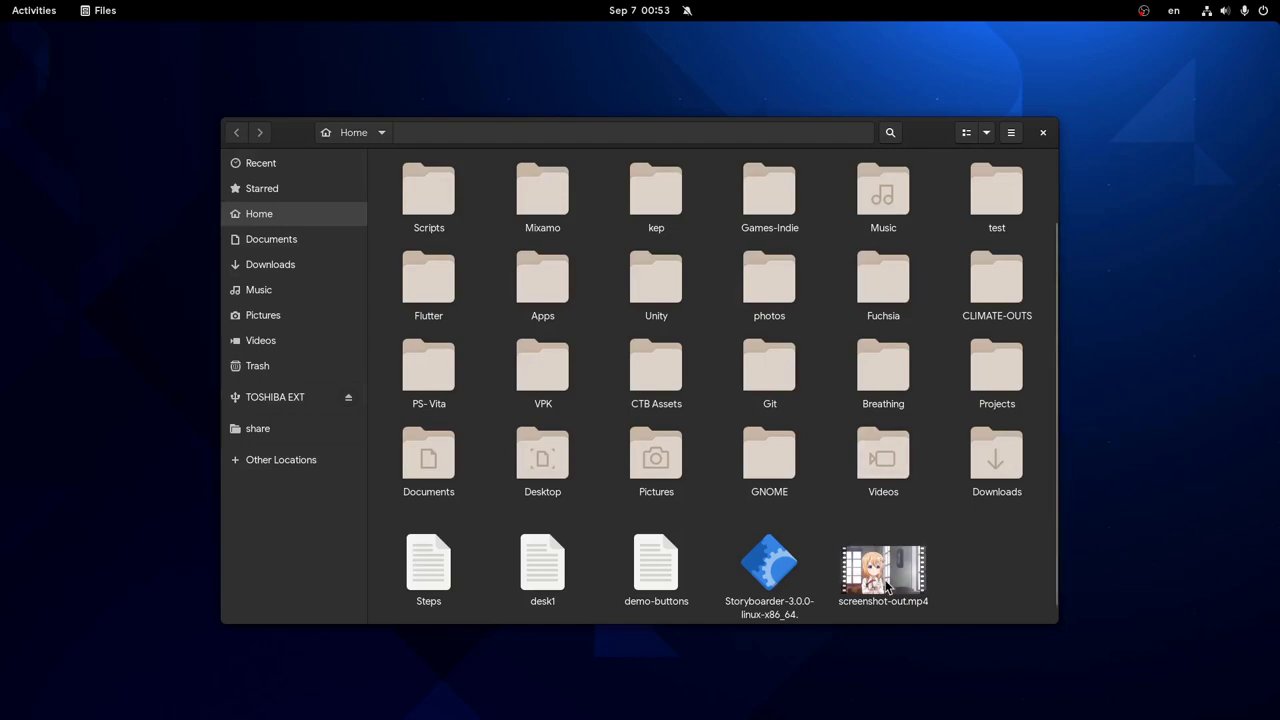
# - Select screenshot-out.mp4 in Files and launch Video Trimmer from the app search
pyautogui.click(888, 585)
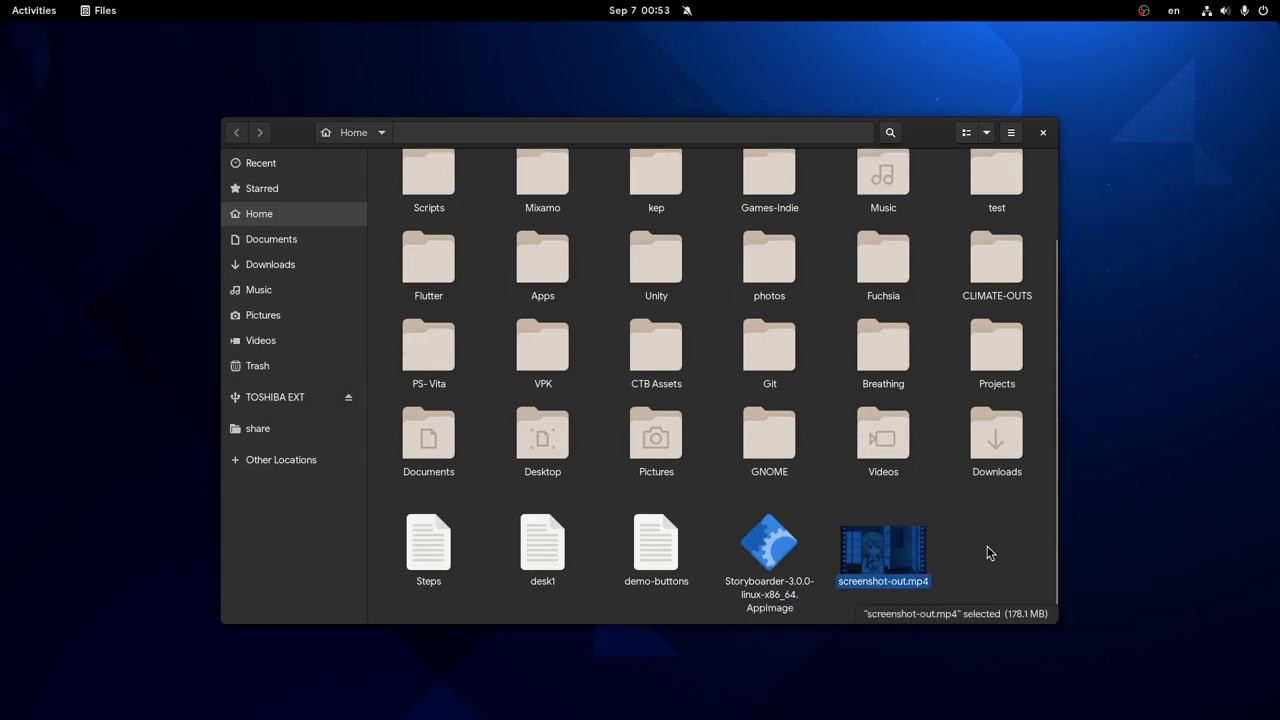
pyautogui.press('super')
pyautogui.write('tr')
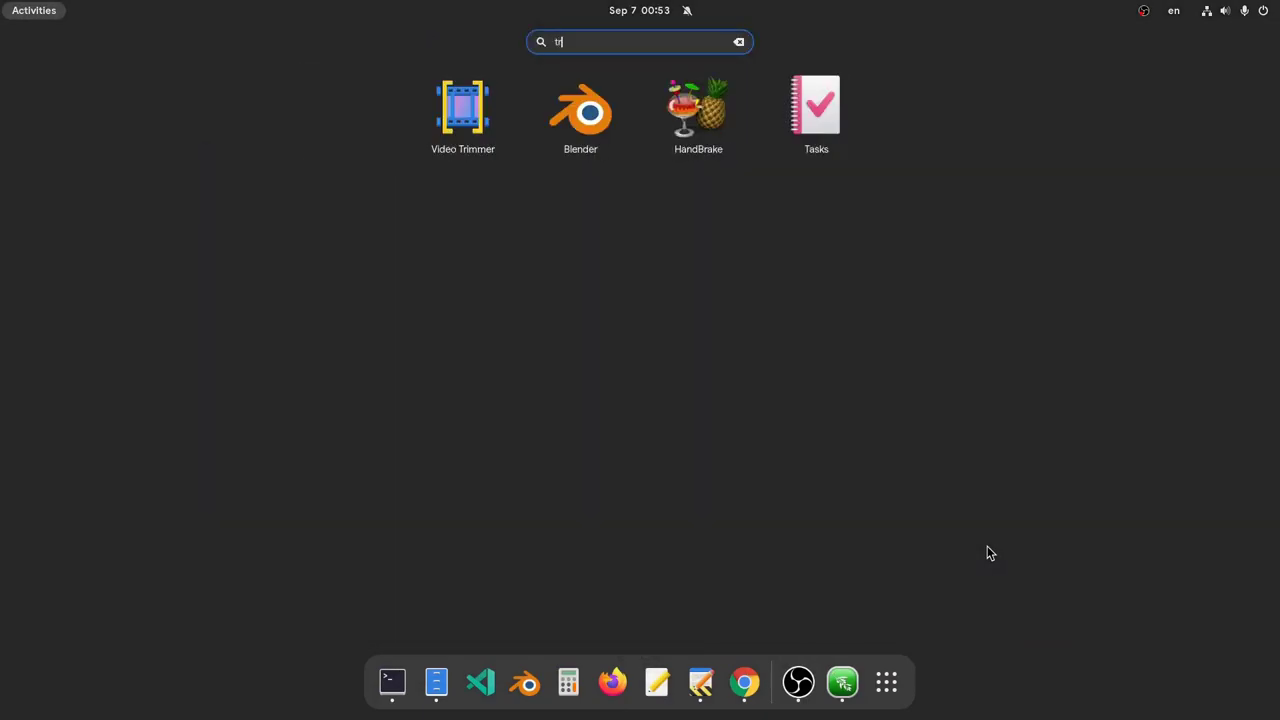
pyautogui.write('im')
pyautogui.press('Return')
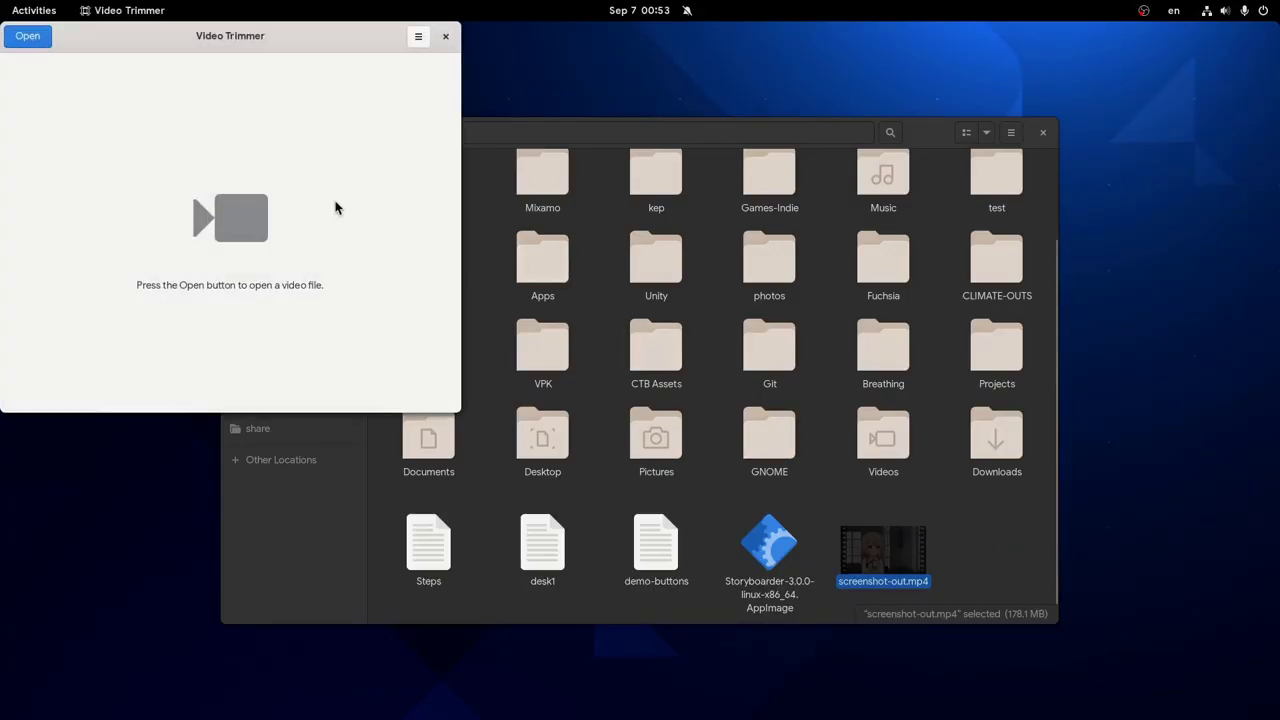
# - Drop screenshot-out.mp4 onto Video Trimmer and dismiss the resulting no-such-file error
pyautogui.moveTo(145, 133); pyautogui.dragTo(500, 167)
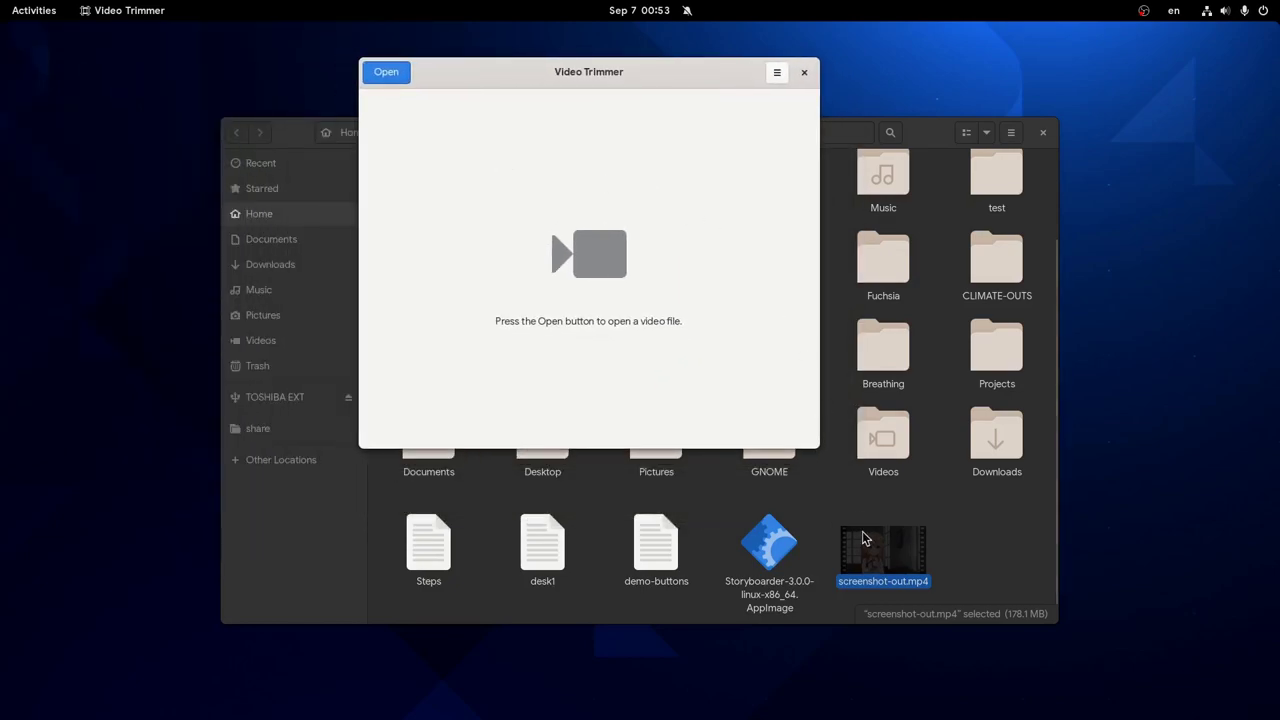
pyautogui.click(872, 560)
pyautogui.moveTo(872, 560); pyautogui.dragTo(680, 106)
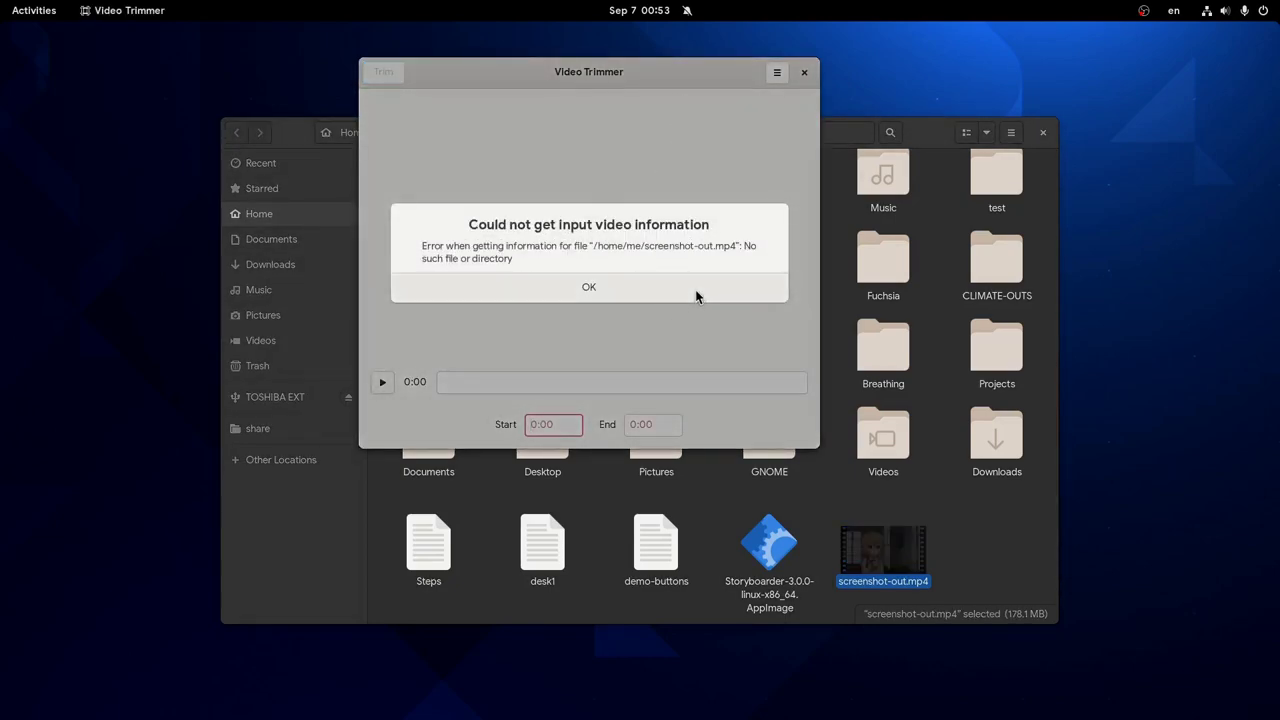
pyautogui.click(695, 289)
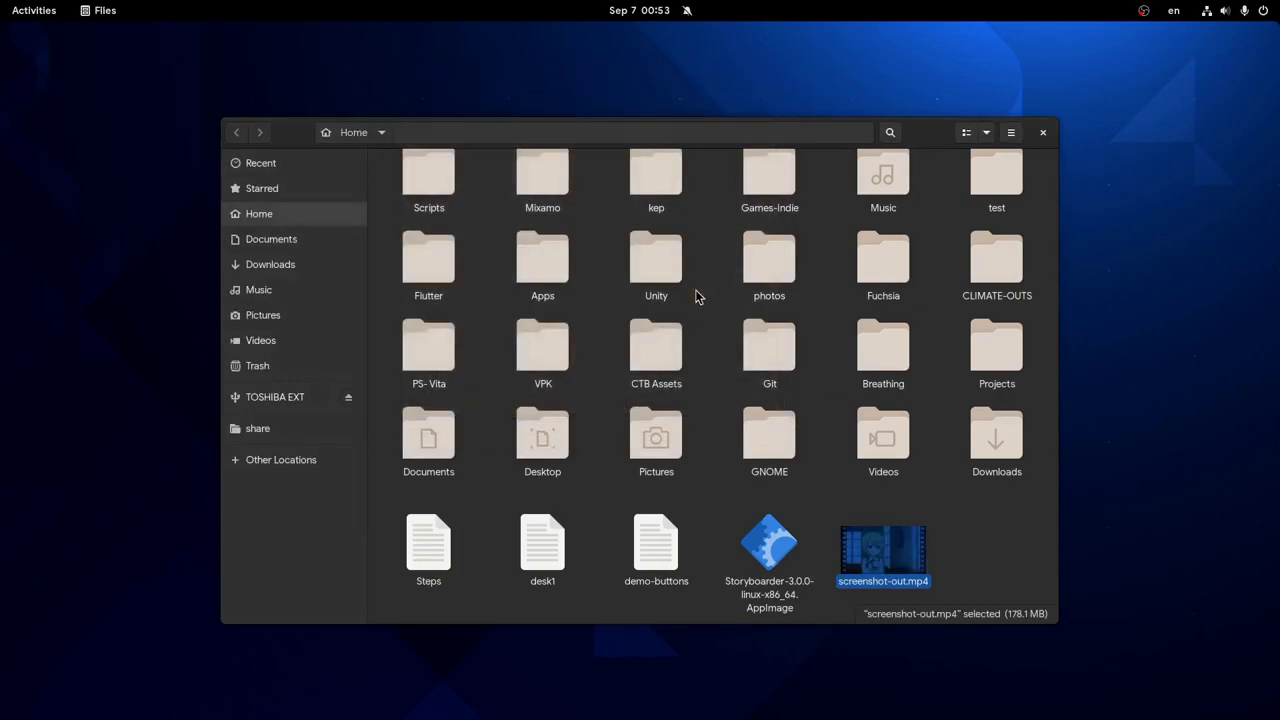
# - Launch Flatseal and show Video Trimmer's sandbox permissions
pyautogui.press('super')
pyautogui.write('footage')
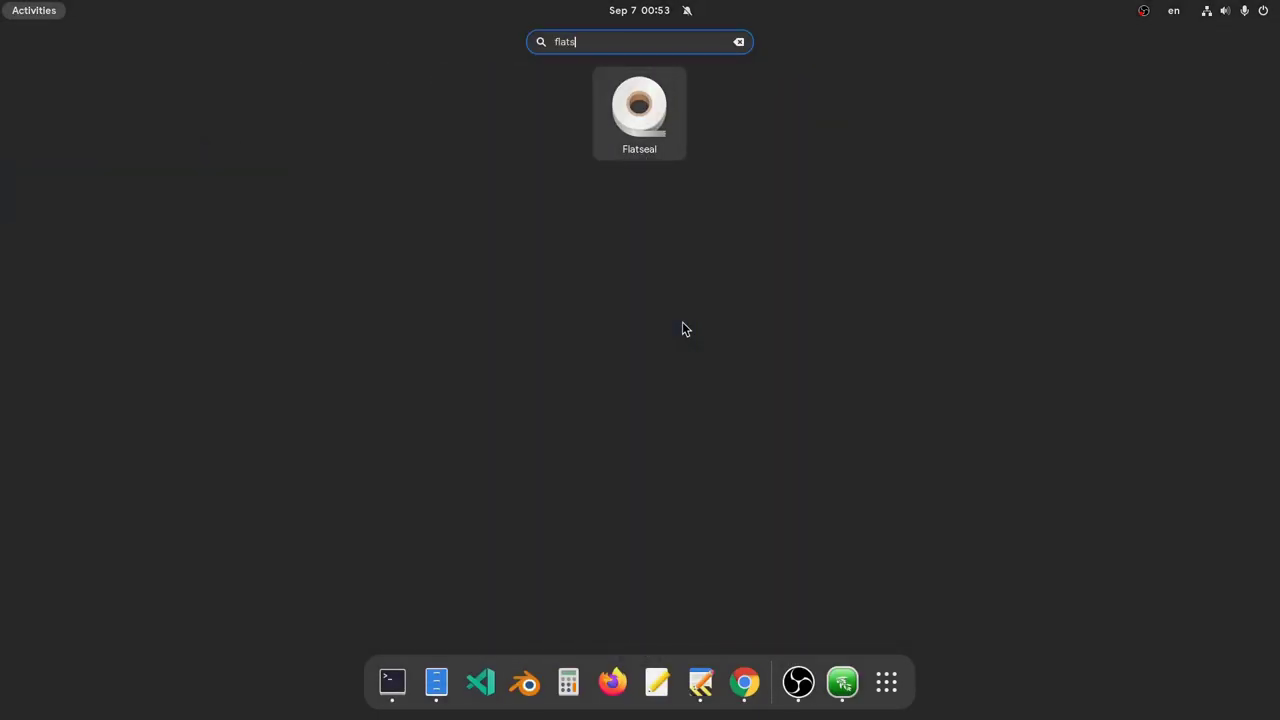
pyautogui.press('Return')
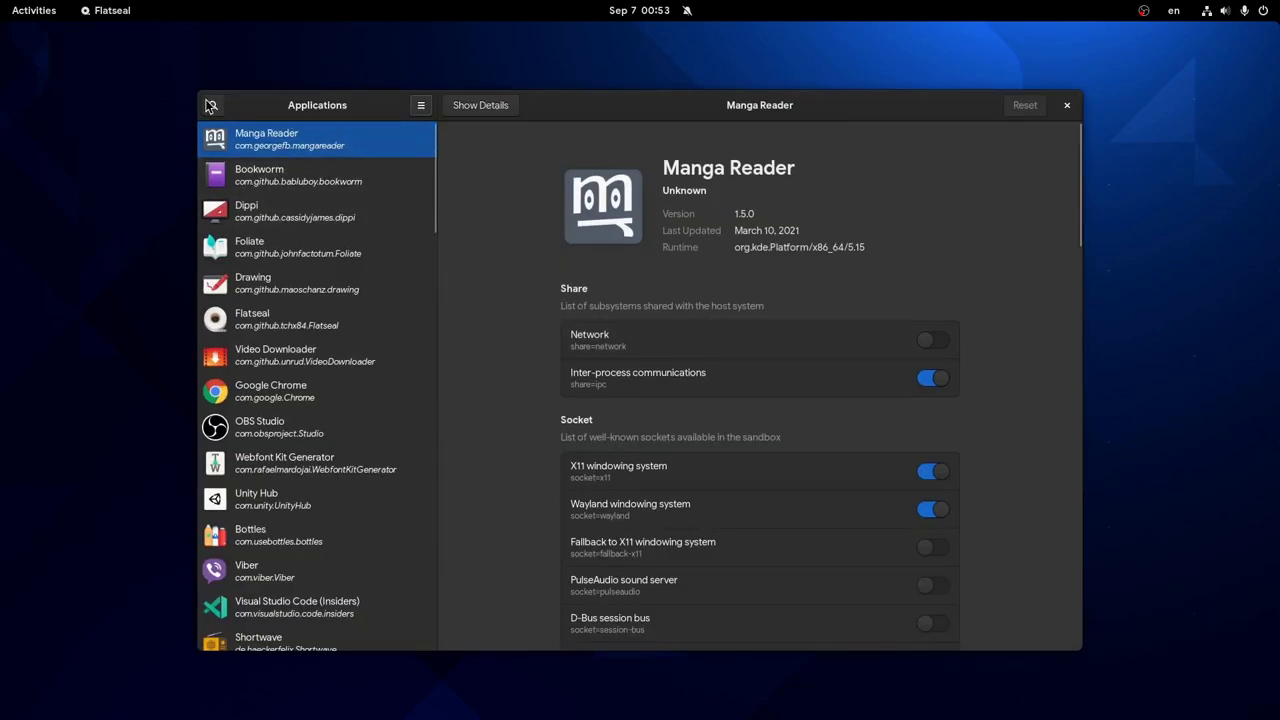
pyautogui.click(214, 105)
pyautogui.write('trim')
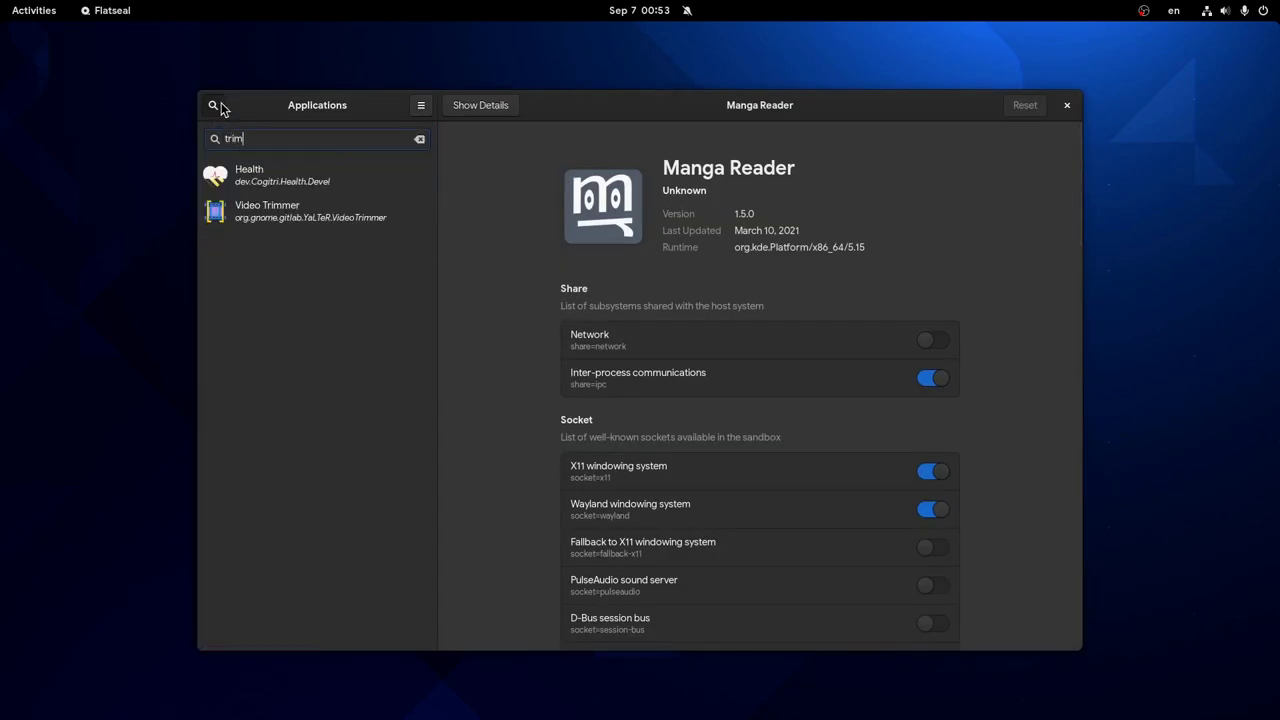
pyautogui.click(297, 184)
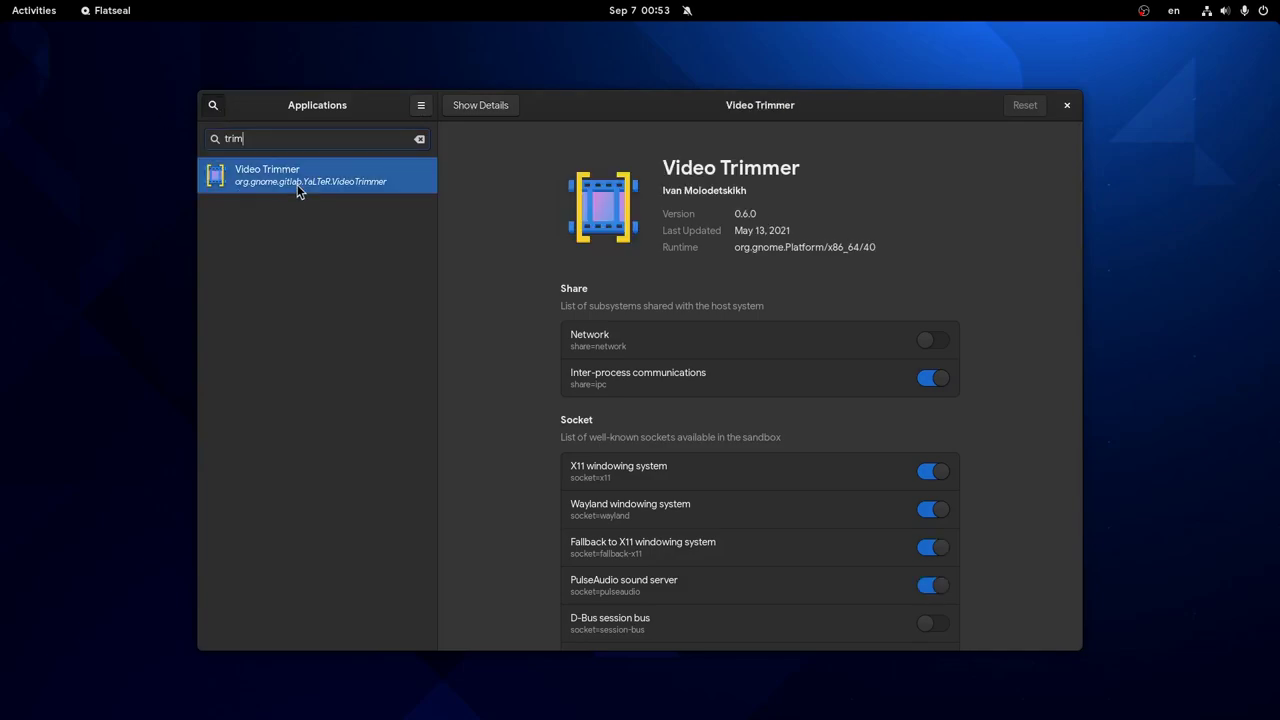
# - Turn on Video Trimmer's All system files access under Filesystem, then close Flatseal
pyautogui.scroll(-5, 951, 366)
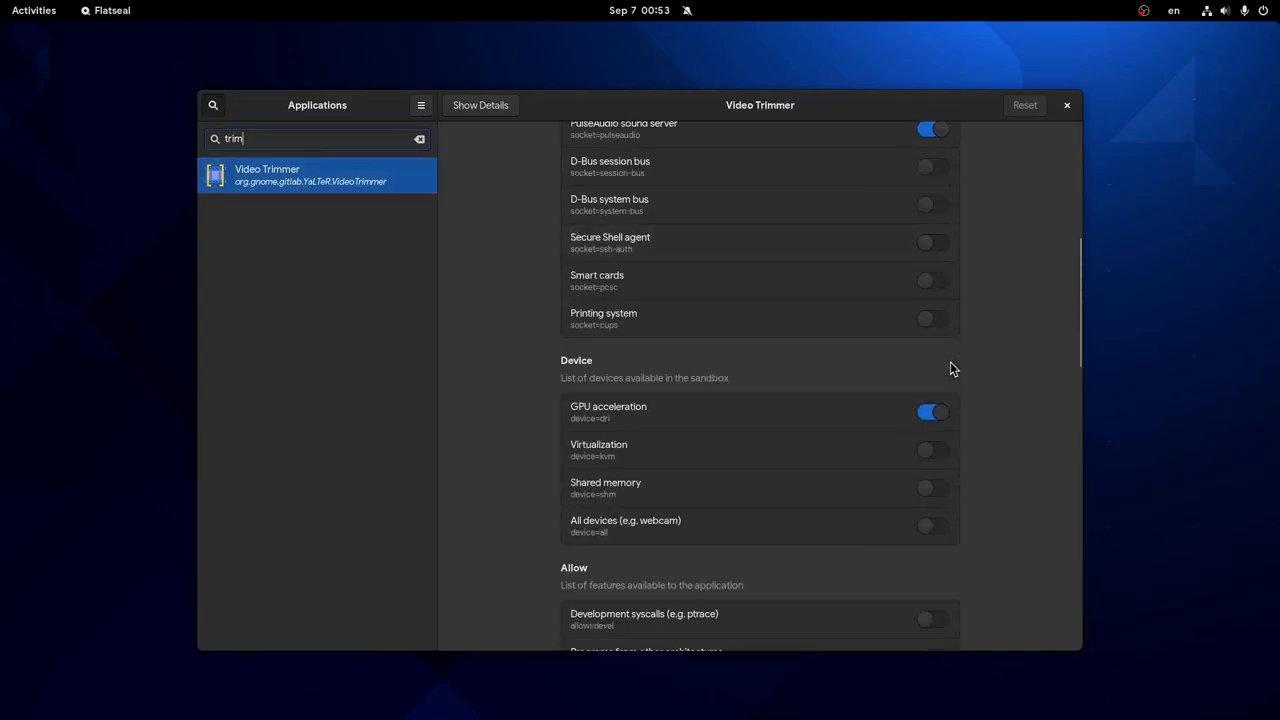
pyautogui.scroll(-3, 950, 366)
pyautogui.scroll(-3, 950, 366)
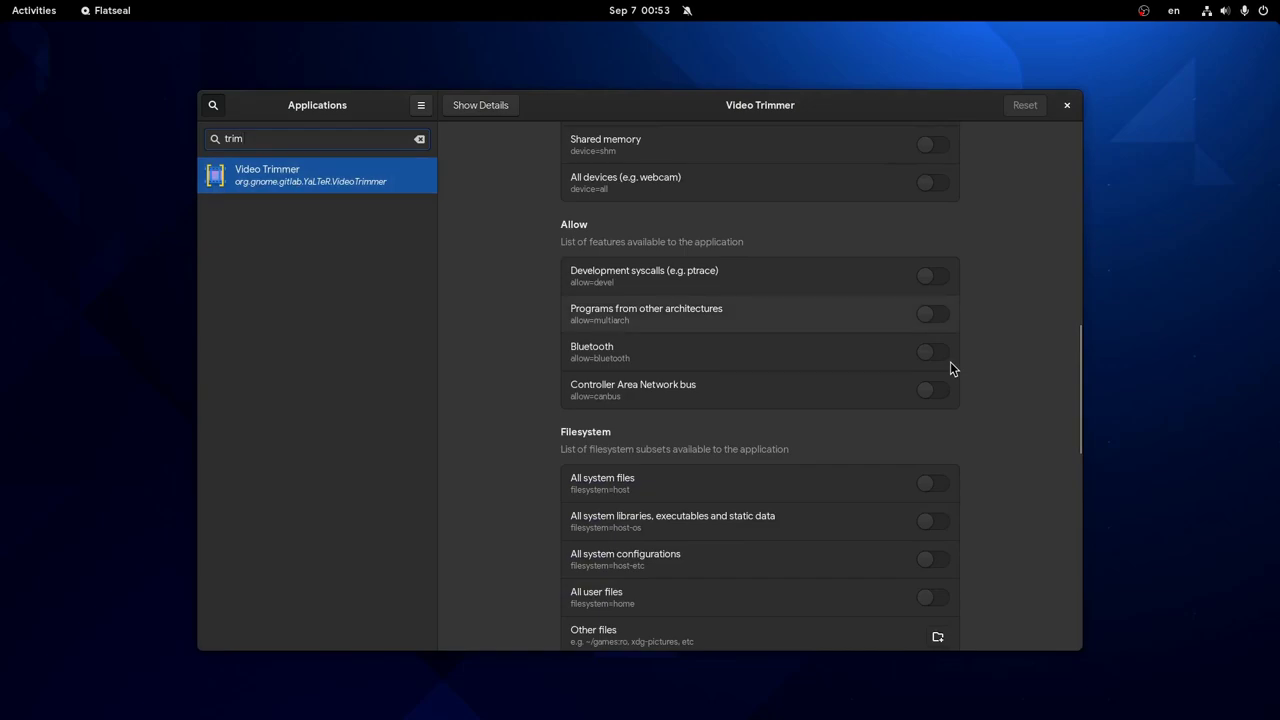
pyautogui.click(940, 486)
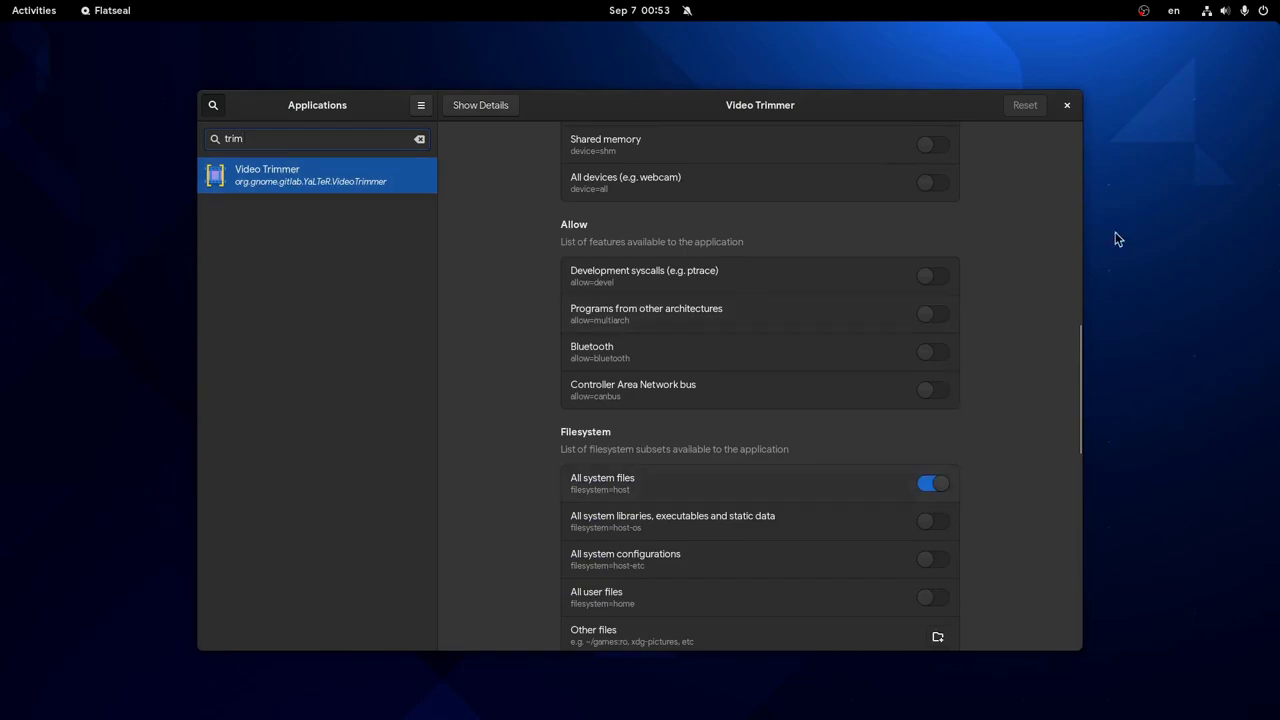
pyautogui.click(1067, 105)
# - Launch Video Trimmer, load screenshot-out.mp4 into it and pause playback
pyautogui.press('super')
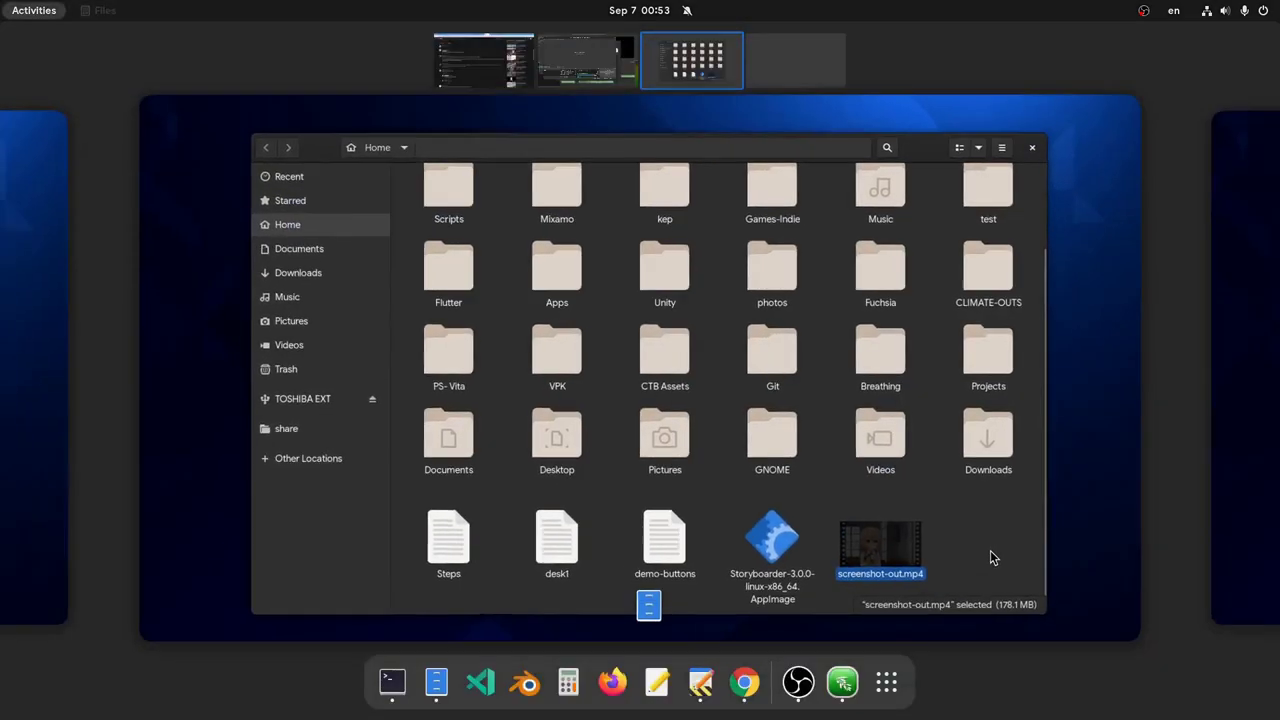
pyautogui.write('trimm')
pyautogui.press('Return')
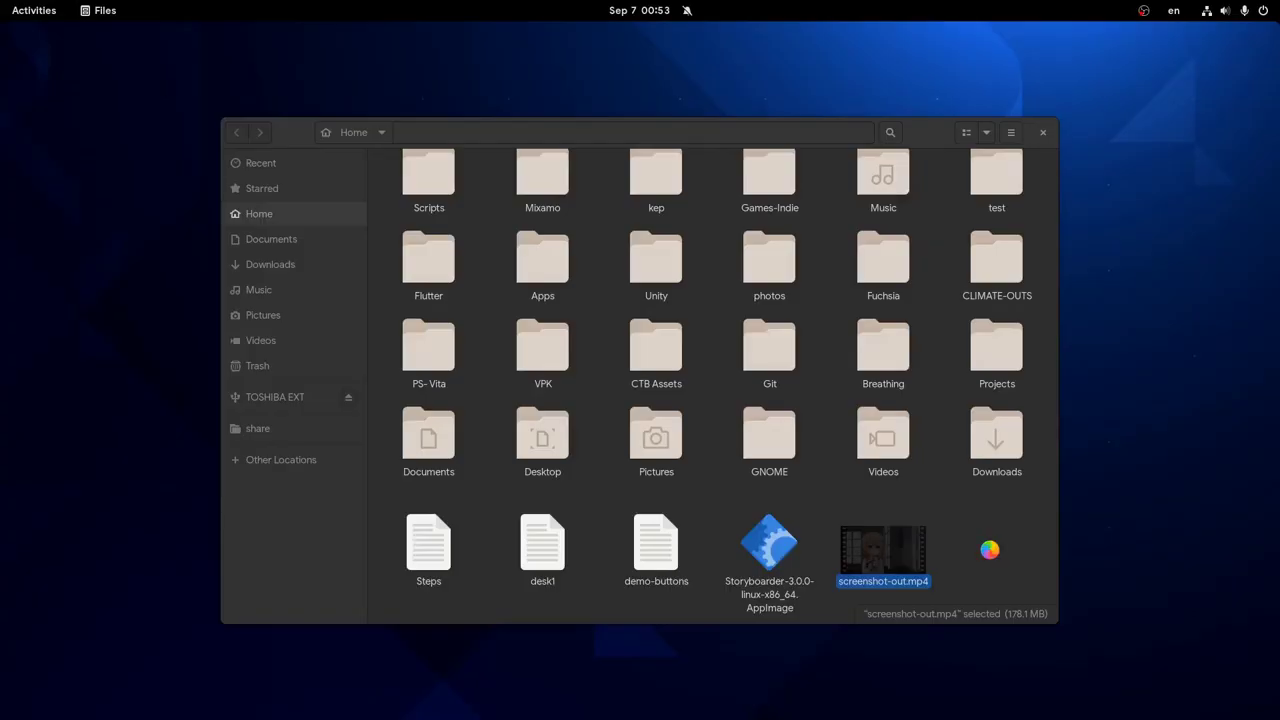
pyautogui.moveTo(914, 563); pyautogui.dragTo(172, 228)
pyautogui.moveTo(140, 184); pyautogui.dragTo(619, 204)
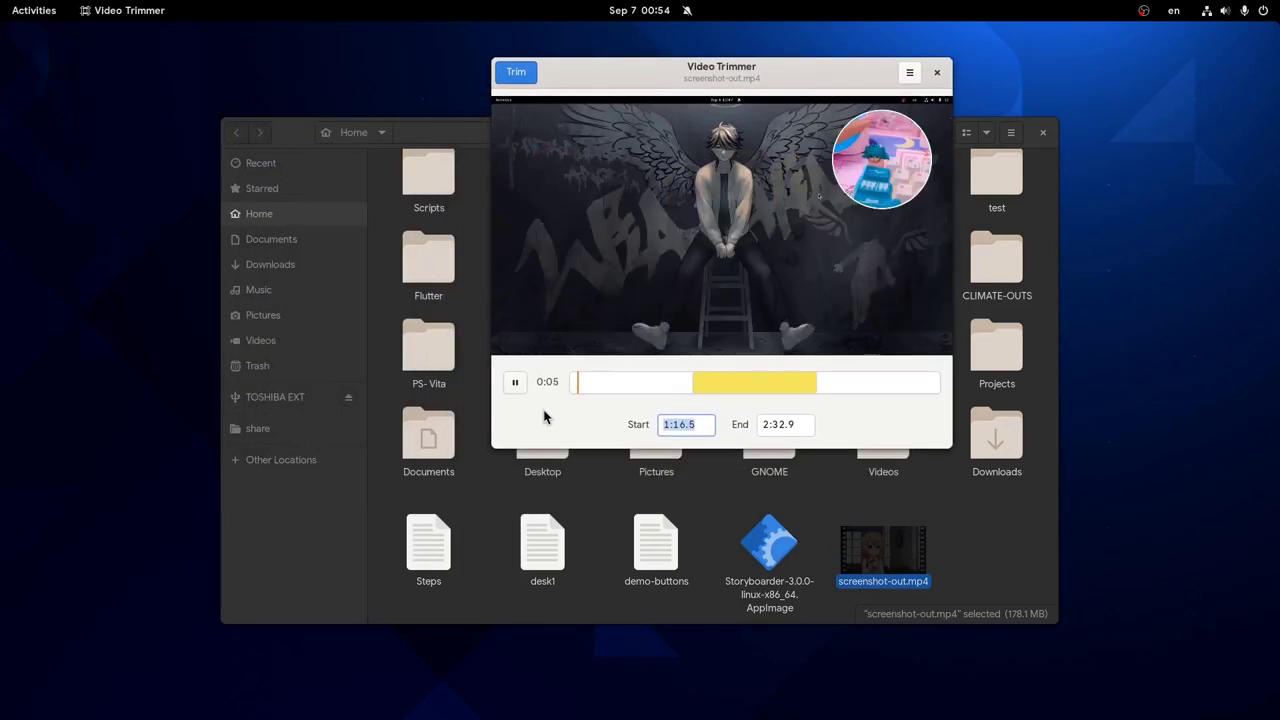
pyautogui.click(516, 385)
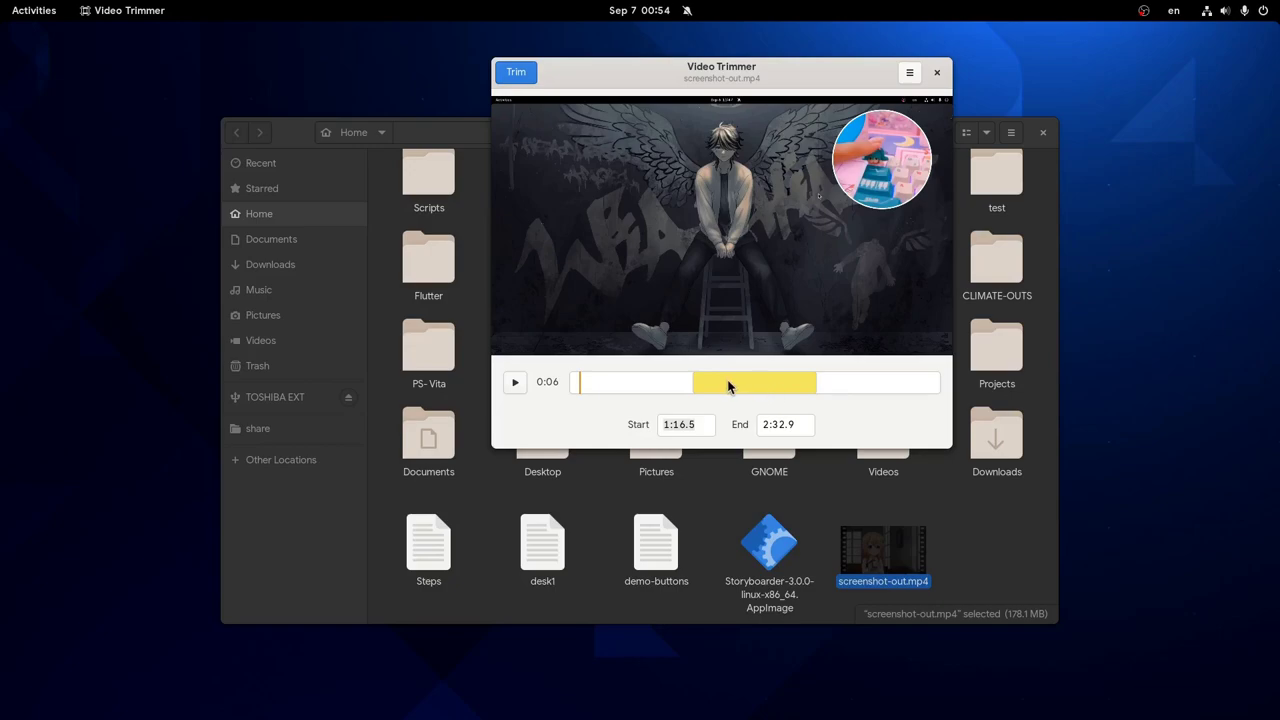
# - Set the trim start to 0:00.0 and the end time to 1:00
pyautogui.moveTo(691, 389); pyautogui.dragTo(570, 386)
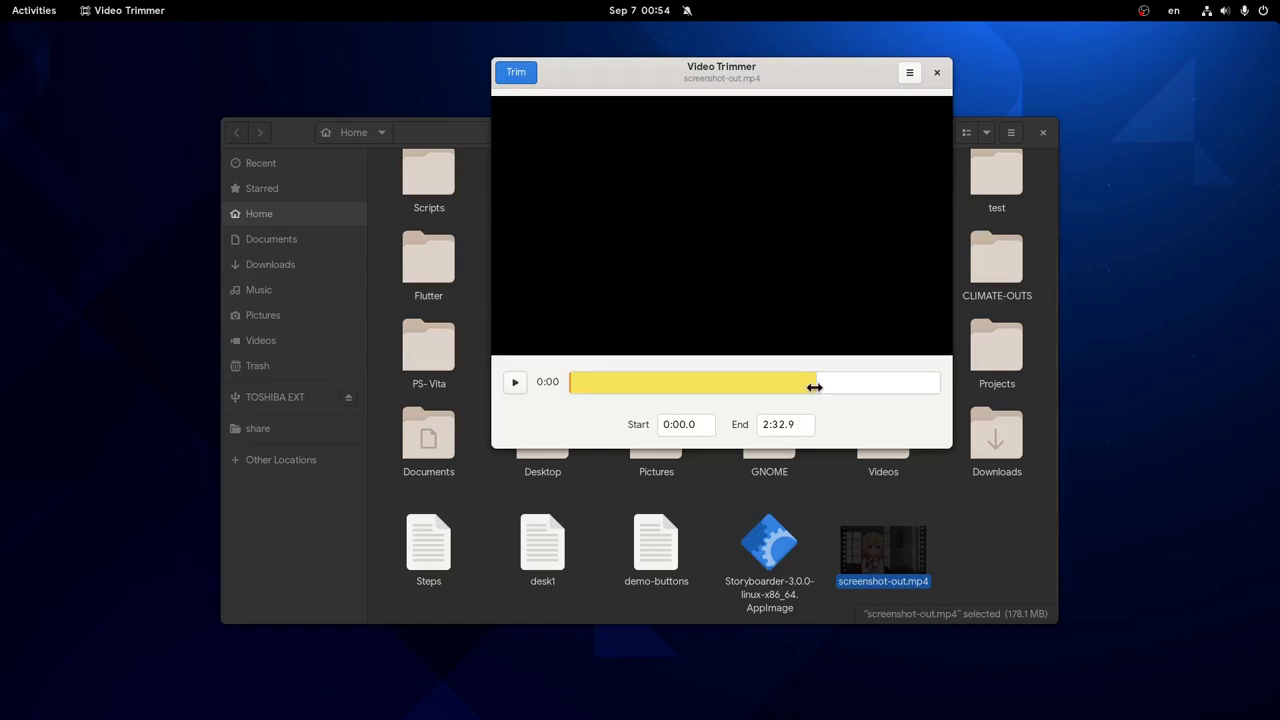
pyautogui.moveTo(815, 381); pyautogui.dragTo(724, 376)
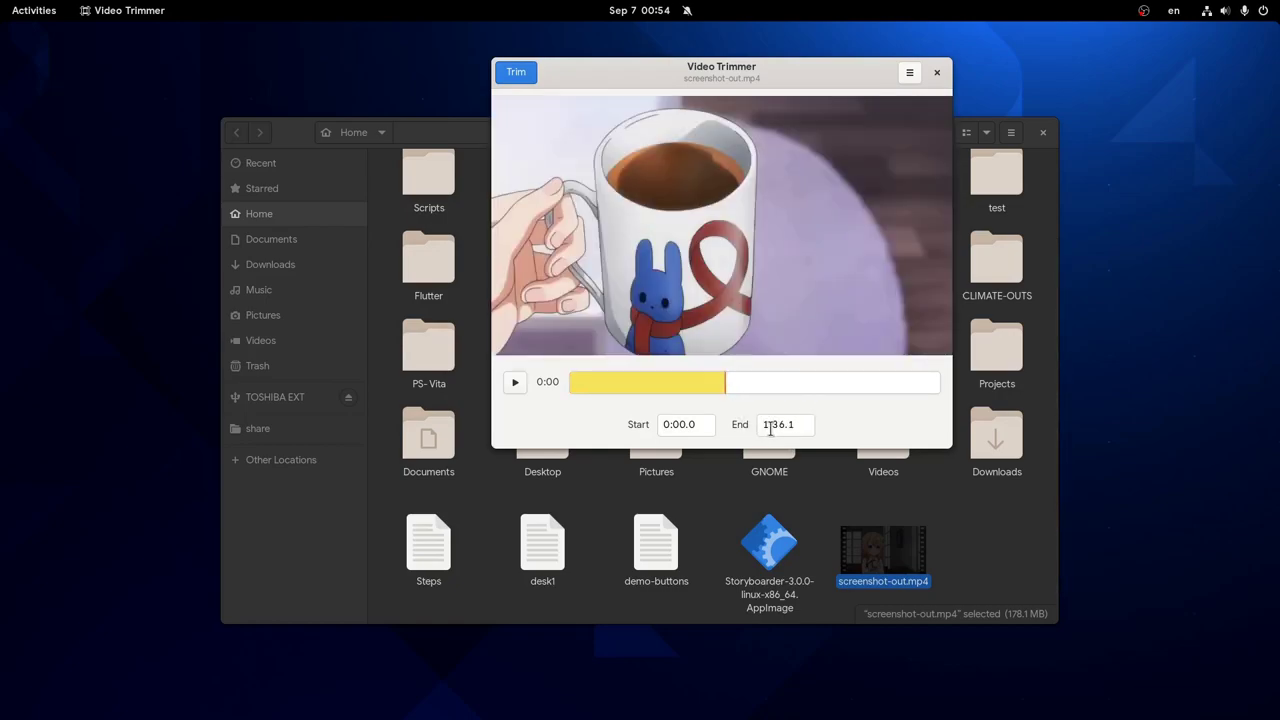
pyautogui.tripleClick(808, 426)
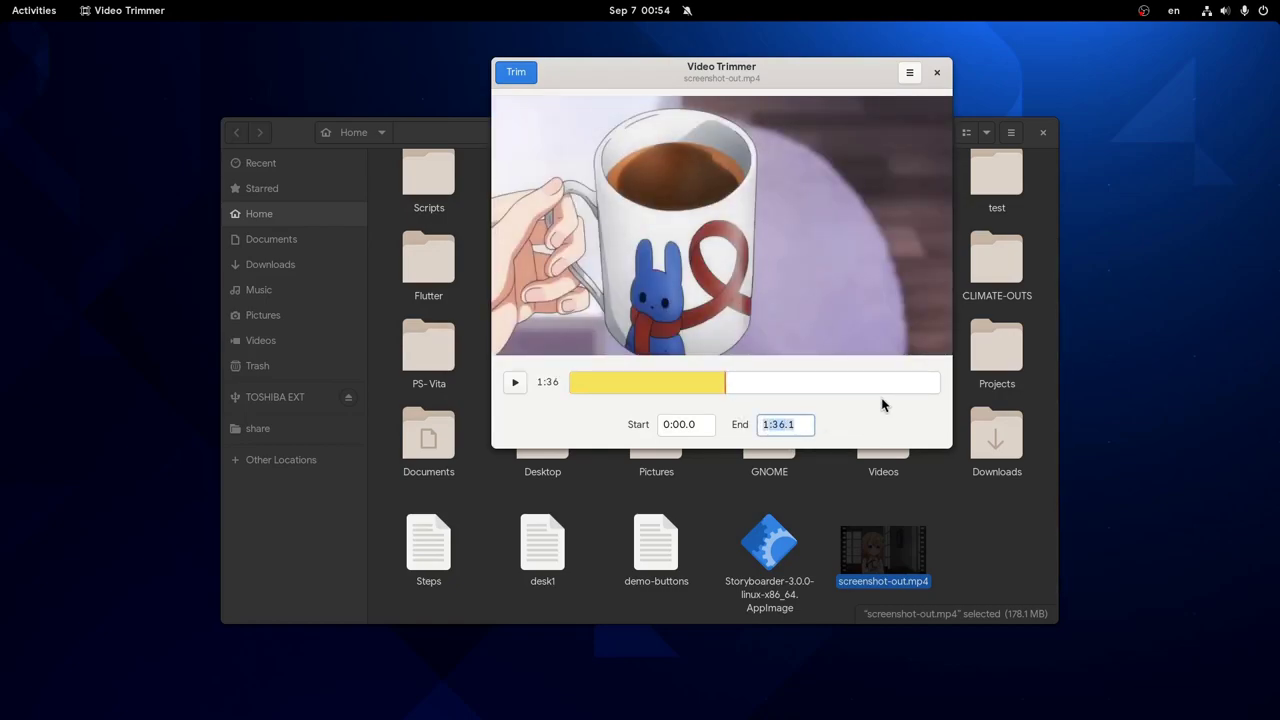
pyautogui.write('1:00')
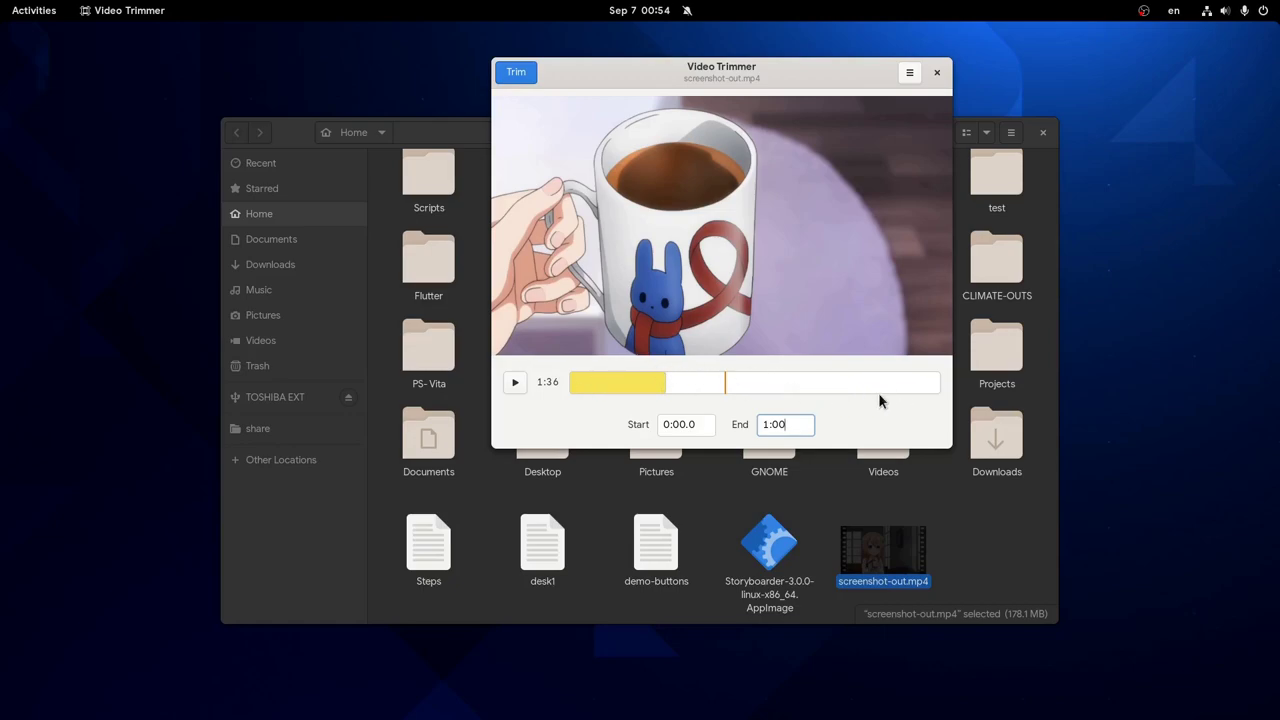
# - Save the trimmed clip to Home as screenshot-out (trimmed).mp4 and close Video Trimmer
pyautogui.click(513, 73)
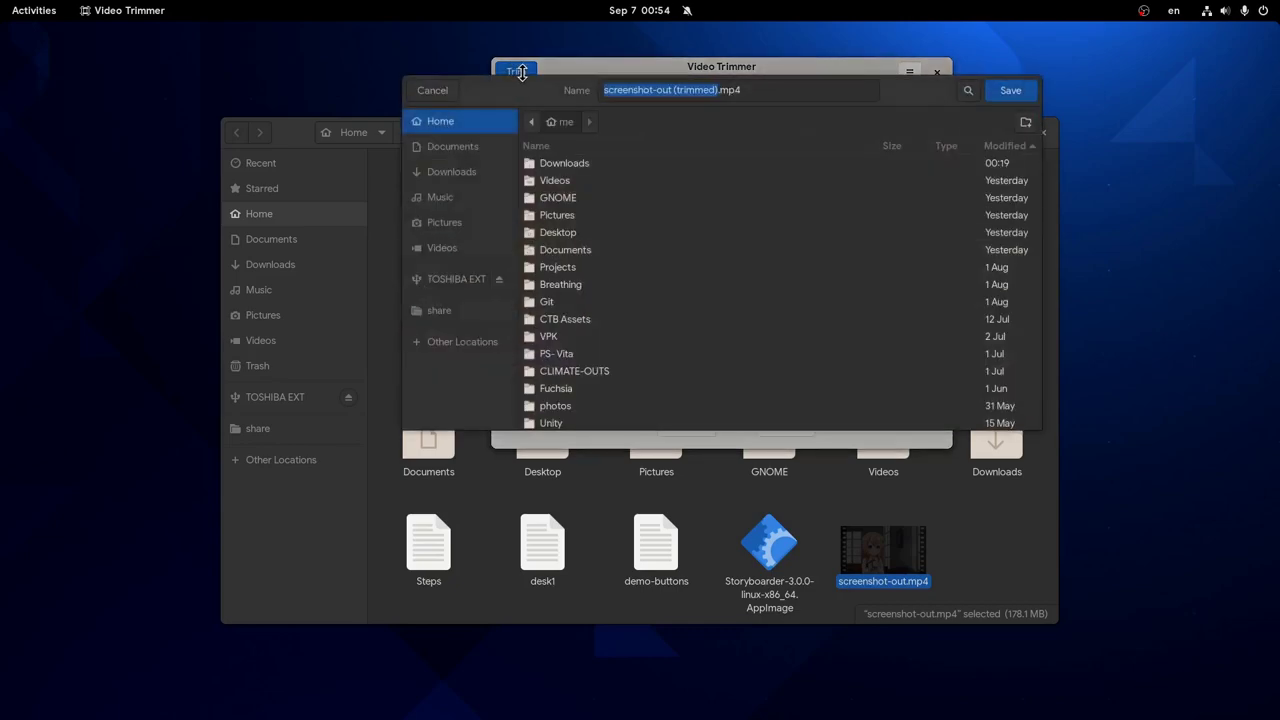
pyautogui.click(1015, 94)
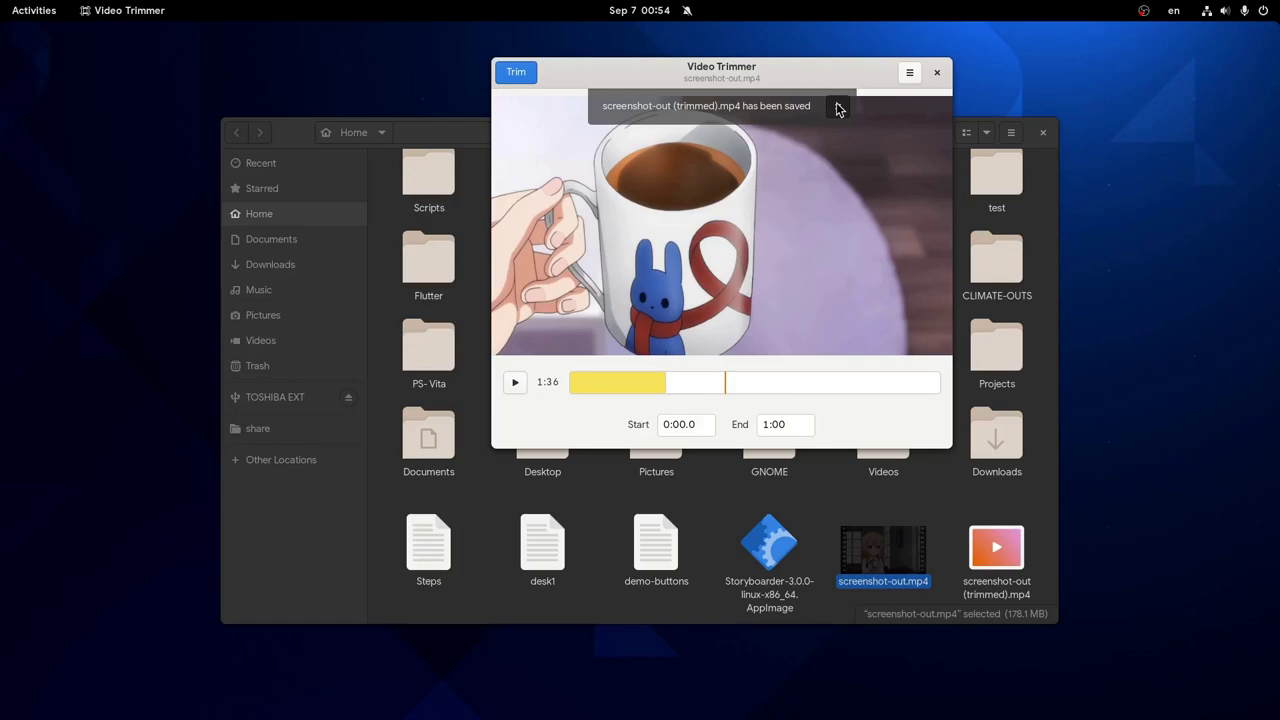
pyautogui.click(838, 109)
pyautogui.click(937, 73)
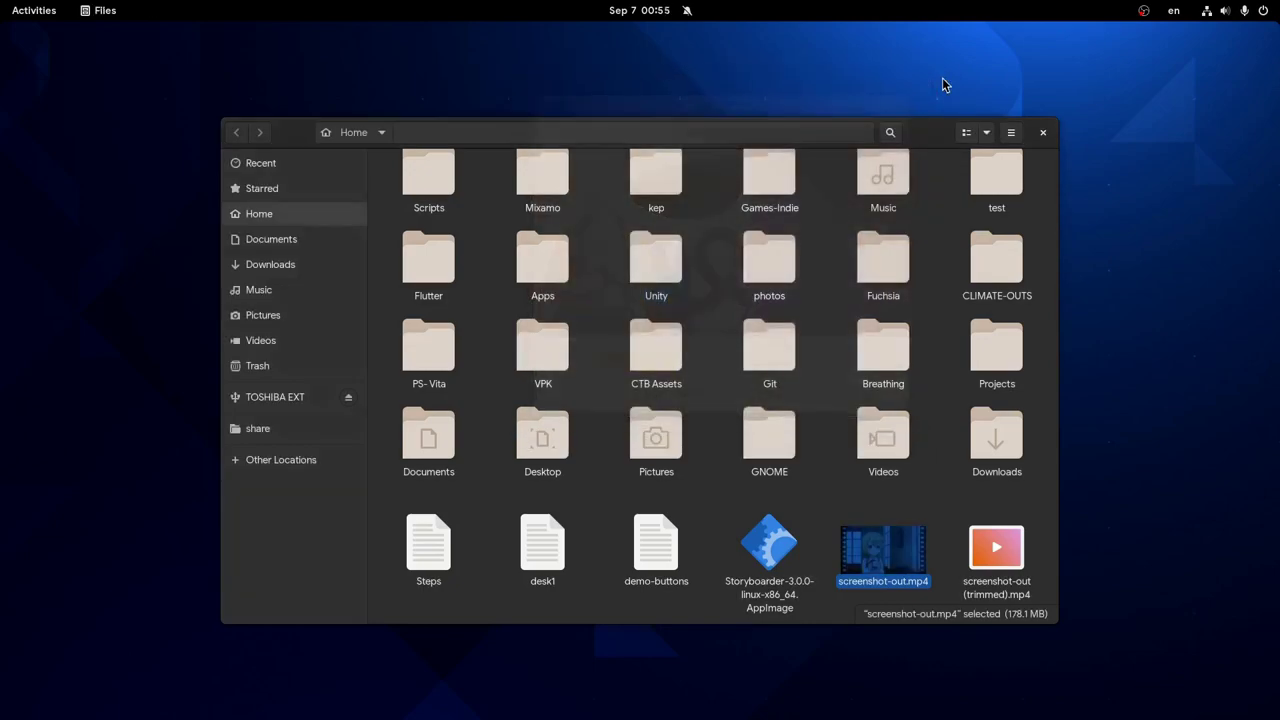
# - Play screenshot-out (trimmed).mp4 in Celluloid to confirm its 01:00 length, then close it
pyautogui.doubleClick(997, 548)
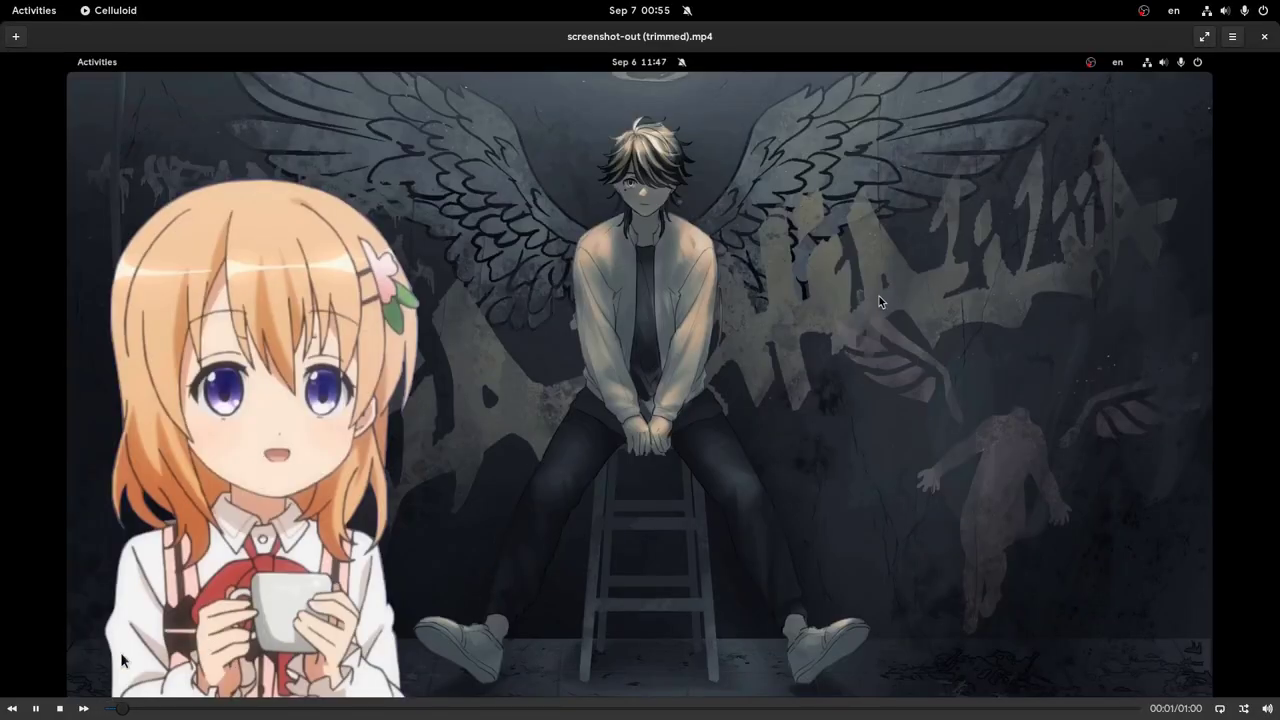
pyautogui.click(35, 708)
pyautogui.click(1266, 37)
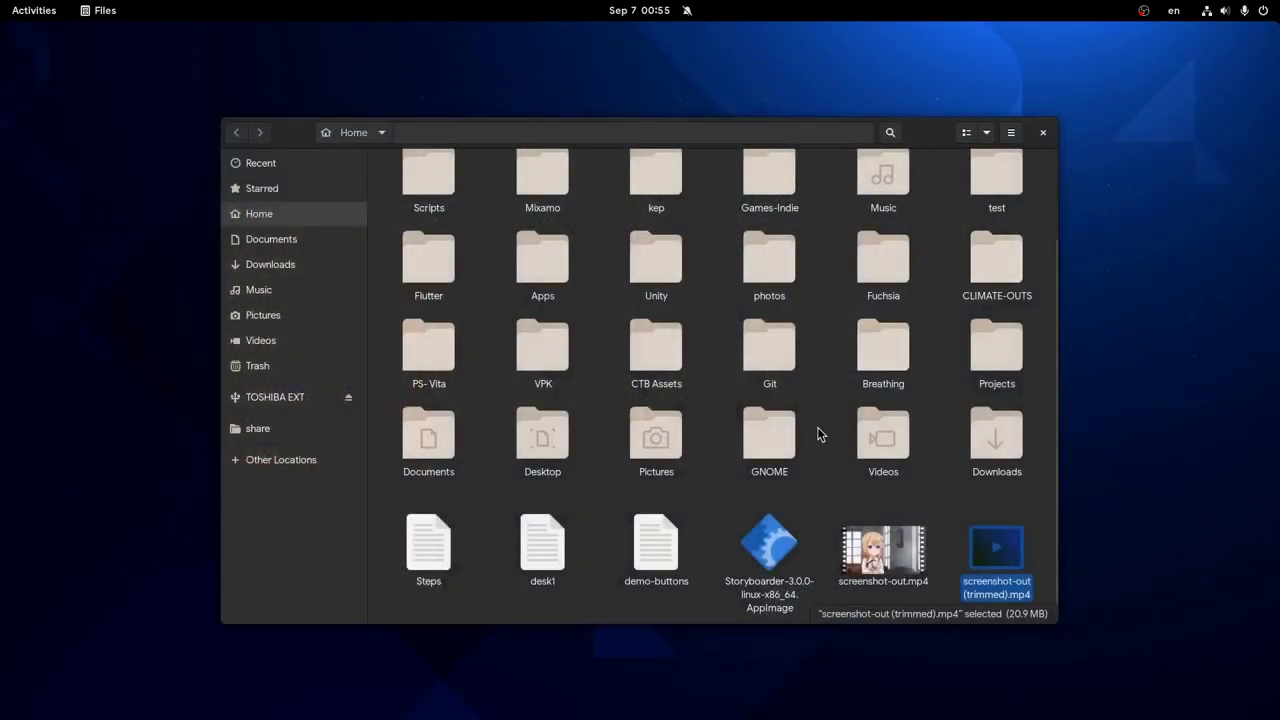
# - Launch Pitivi, start a new project and add screenshot-out.mp4 to the timeline
pyautogui.press('super')
pyautogui.write('pit')
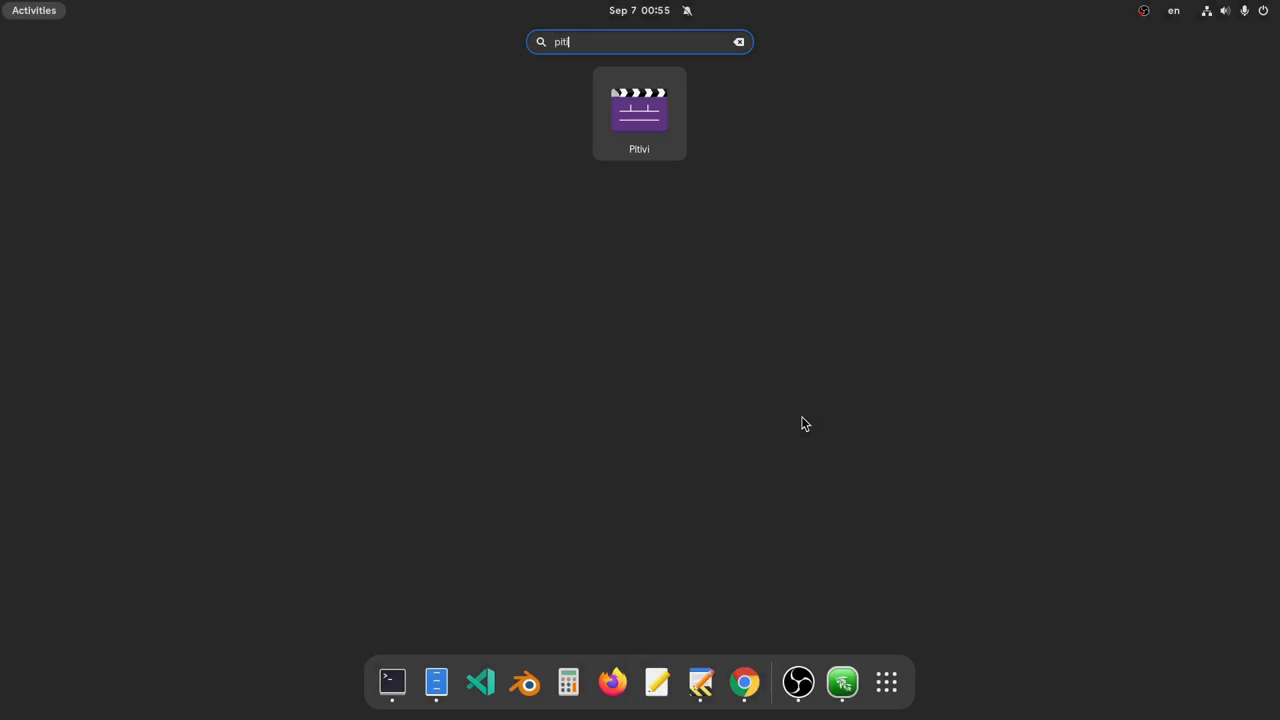
pyautogui.press('Return')
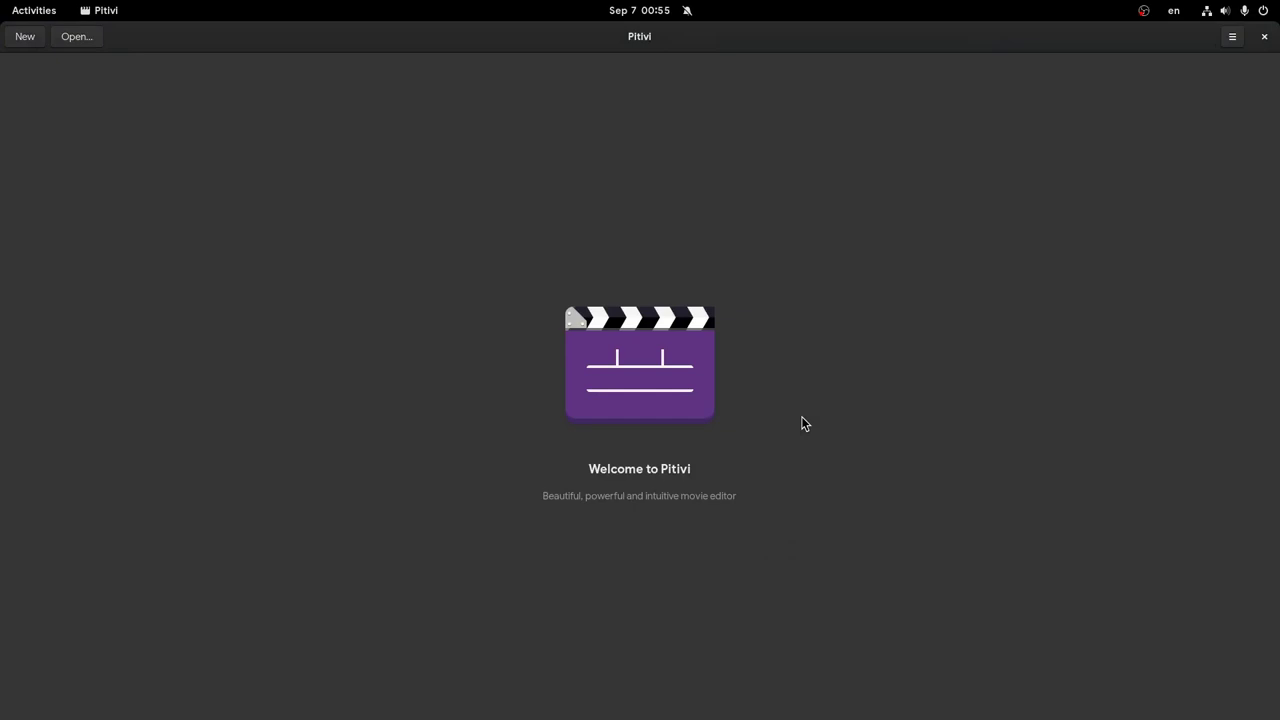
pyautogui.click(26, 40)
pyautogui.moveTo(3, 8)
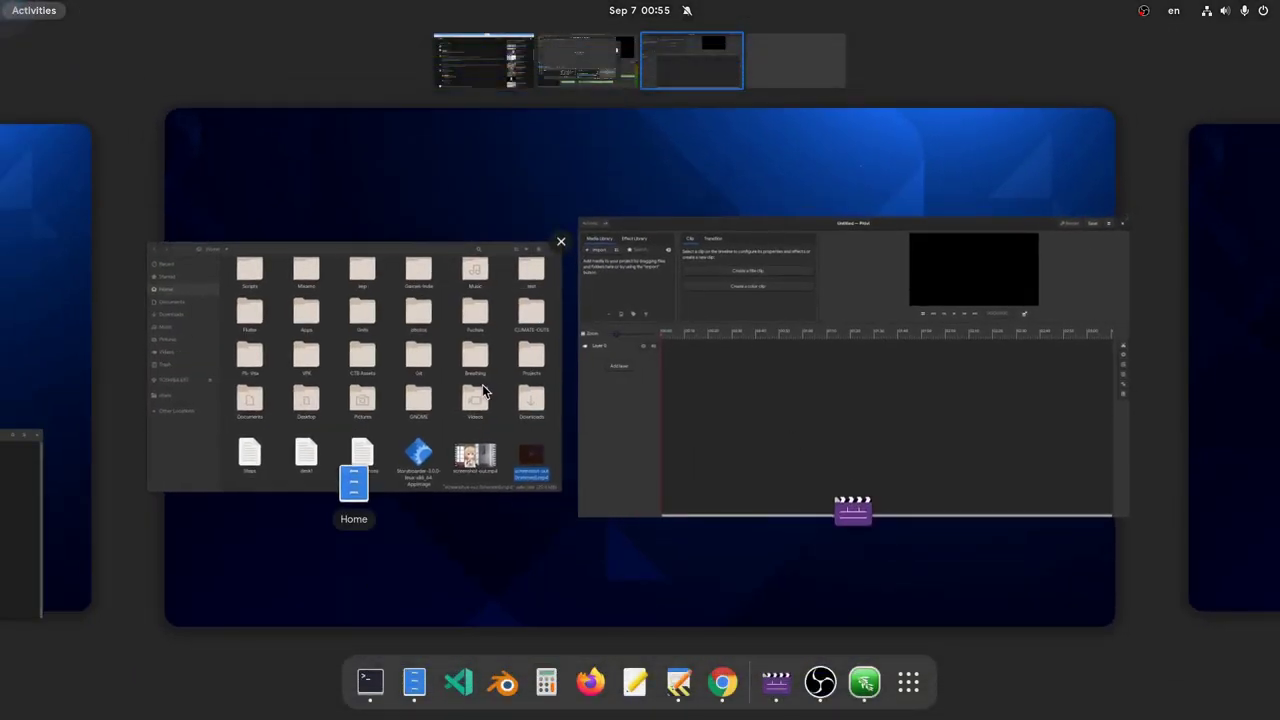
pyautogui.click(471, 466)
pyautogui.moveTo(880, 545); pyautogui.dragTo(1155, 470)
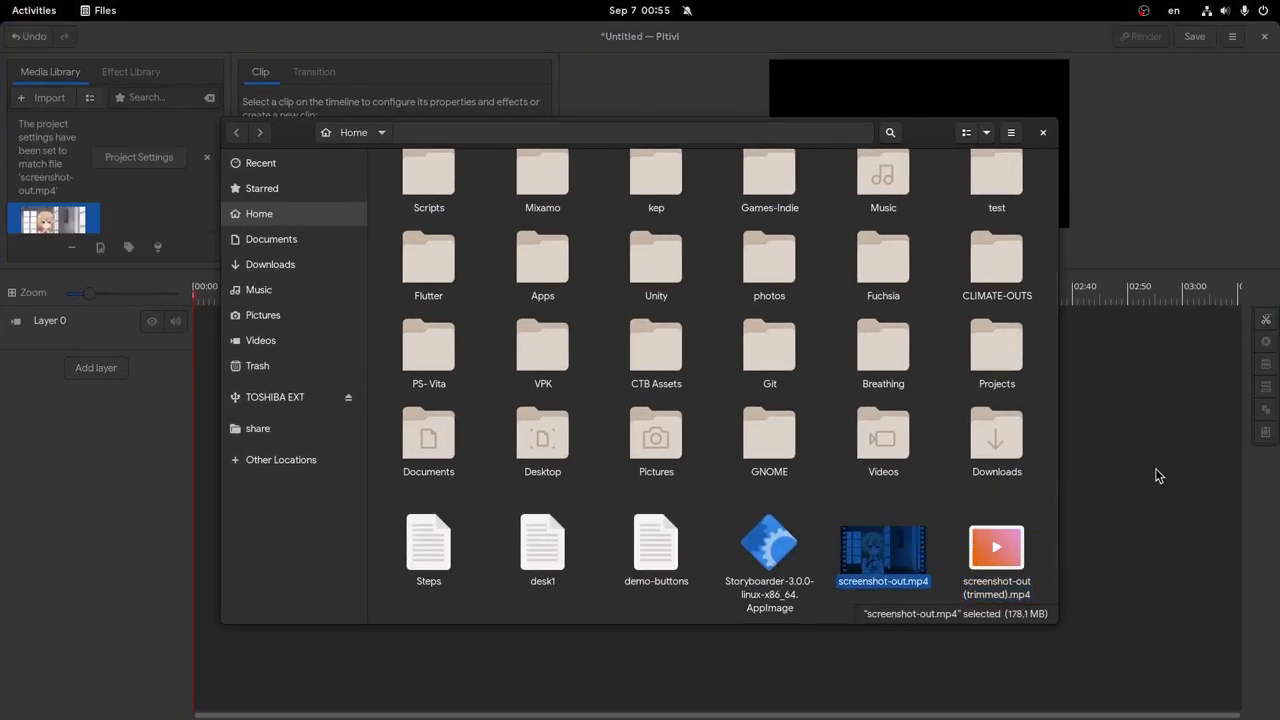
# - Move the clip to start at 00:00, split it at 01:00 and delete the tail
pyautogui.click(1155, 476)
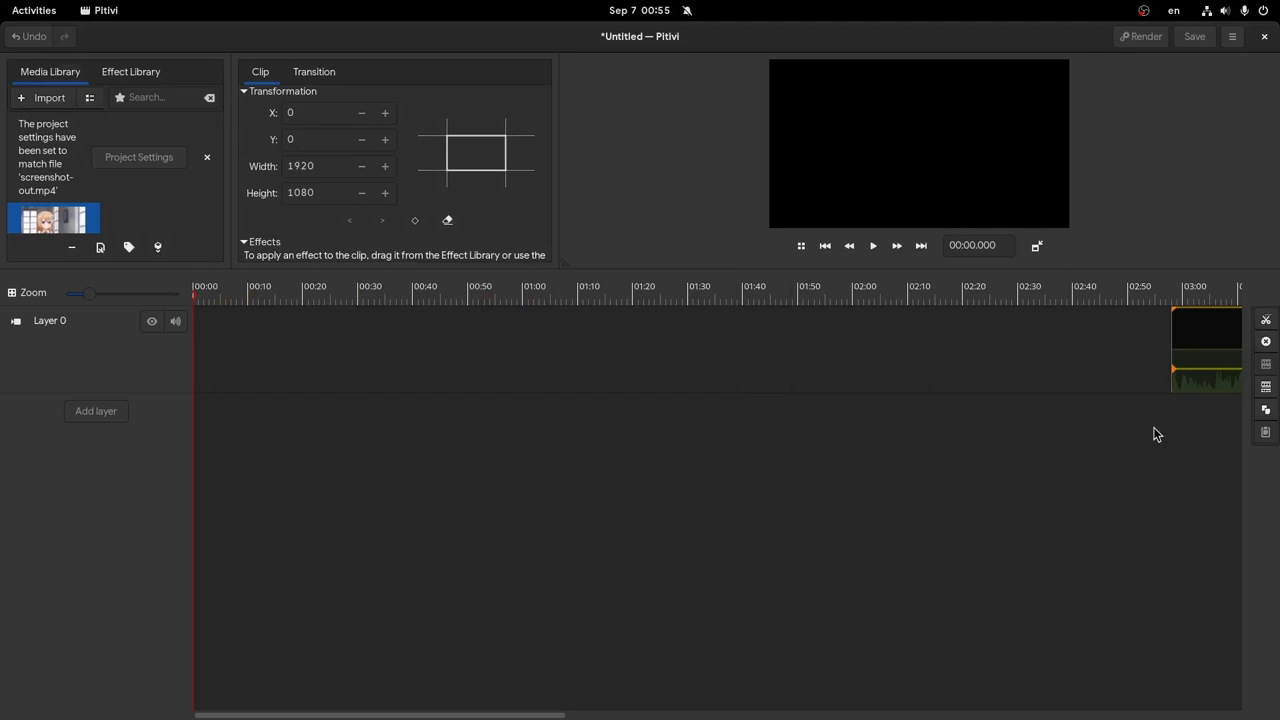
pyautogui.moveTo(1207, 330); pyautogui.dragTo(211, 371)
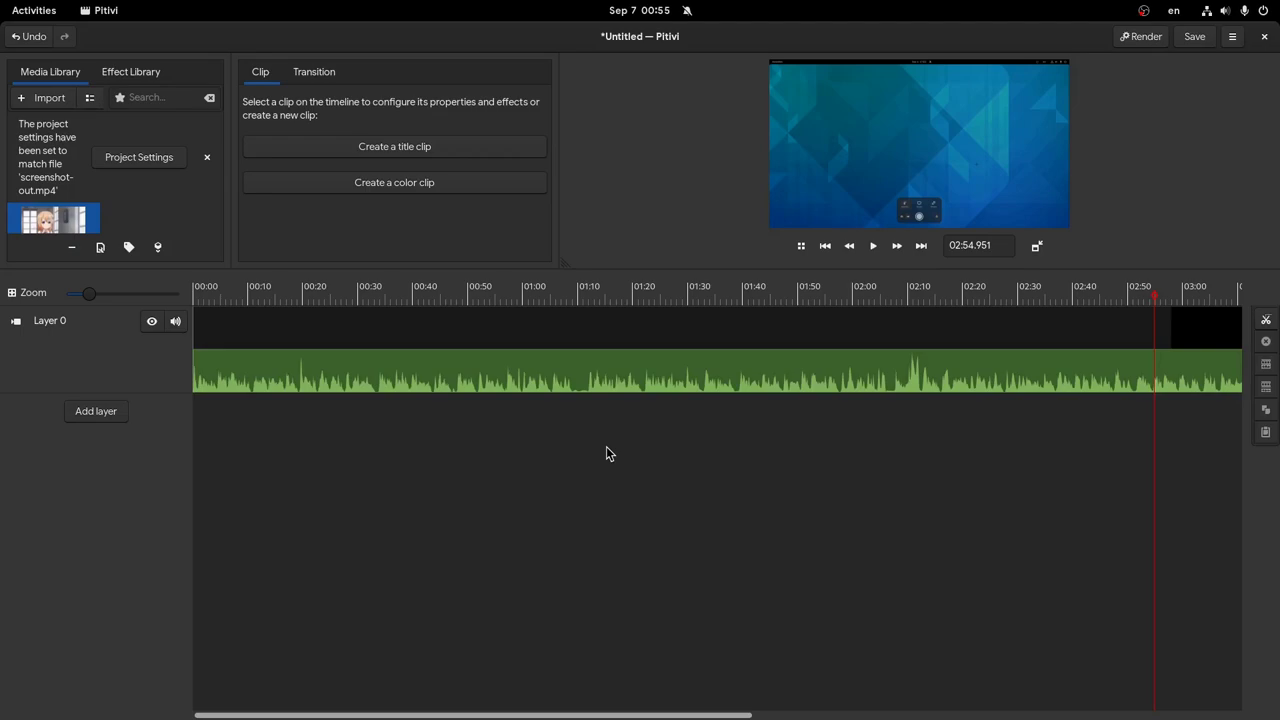
pyautogui.click(520, 310)
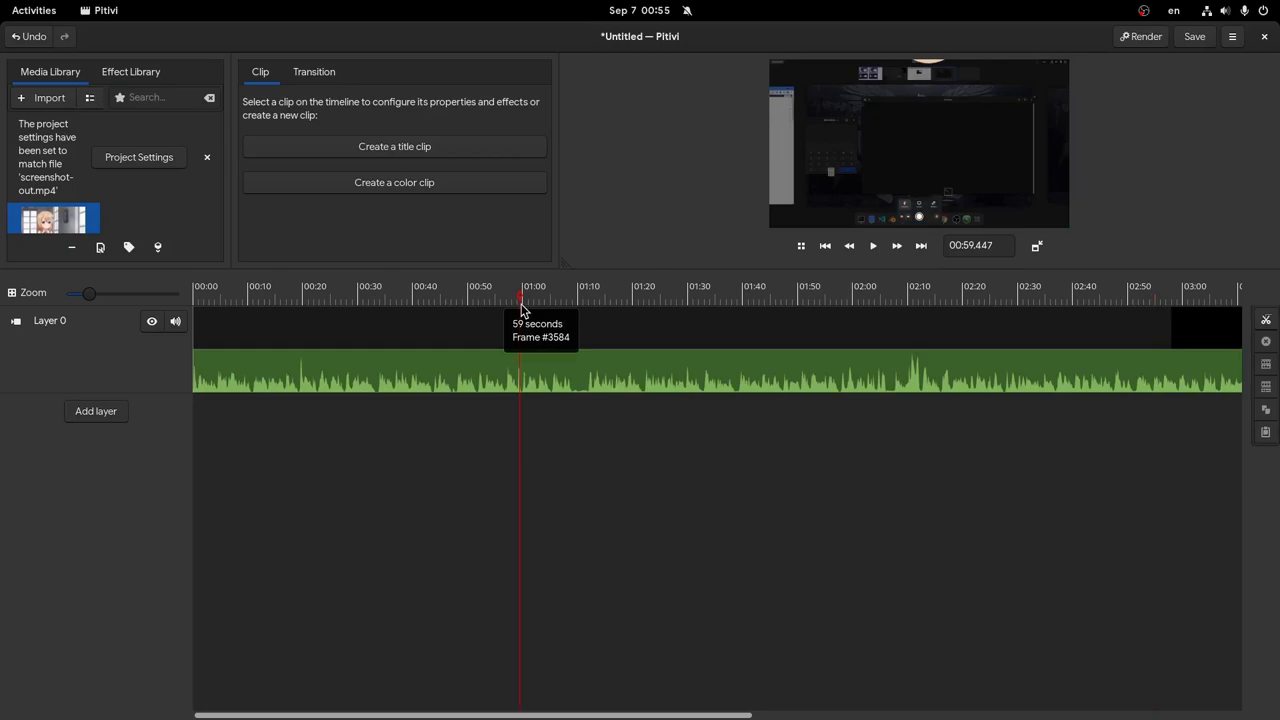
pyautogui.press('s')
pyautogui.click(636, 370)
pyautogui.press('Delete')
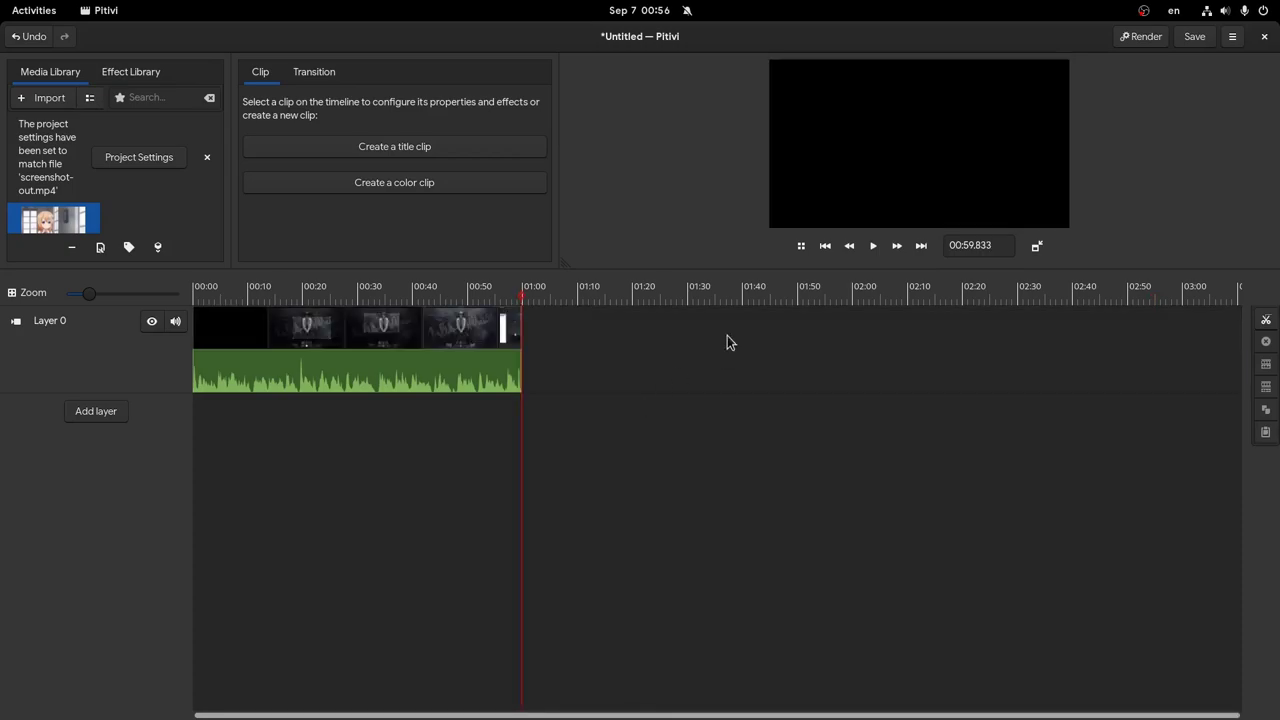
# - Render the edit to Untitled.mov using the YouTube preset
pyautogui.click(1140, 37)
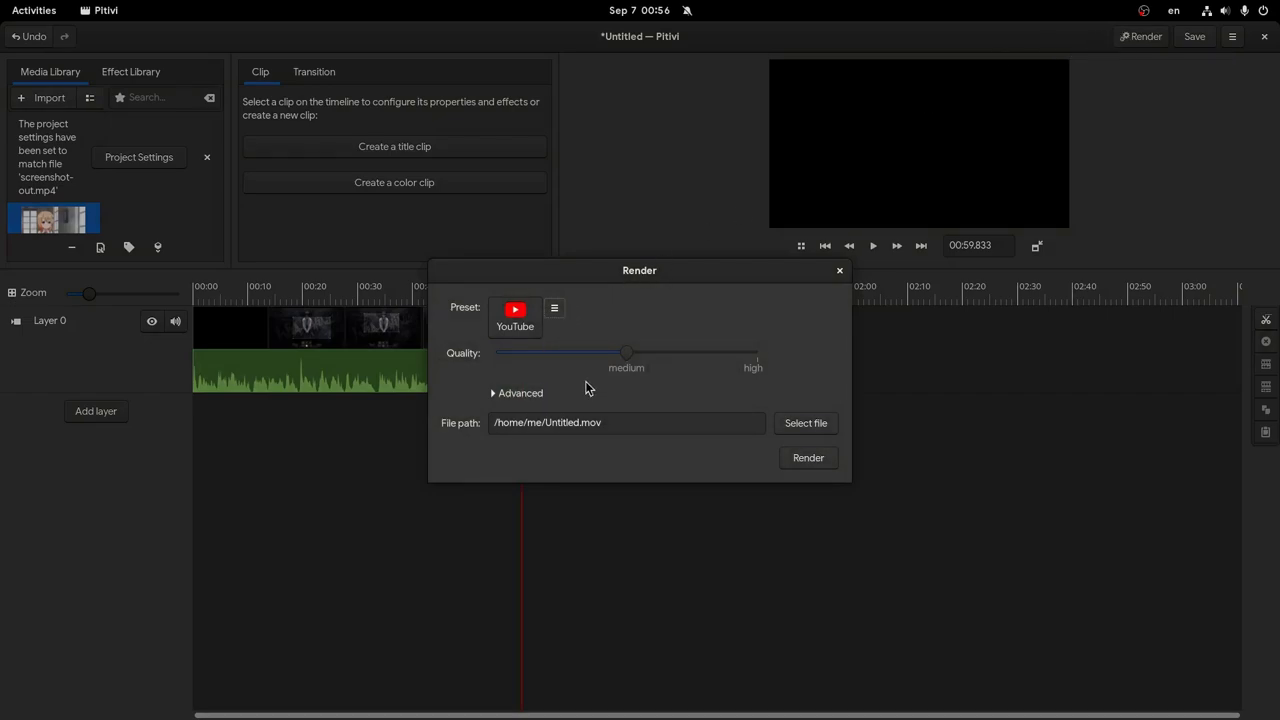
pyautogui.click(531, 393)
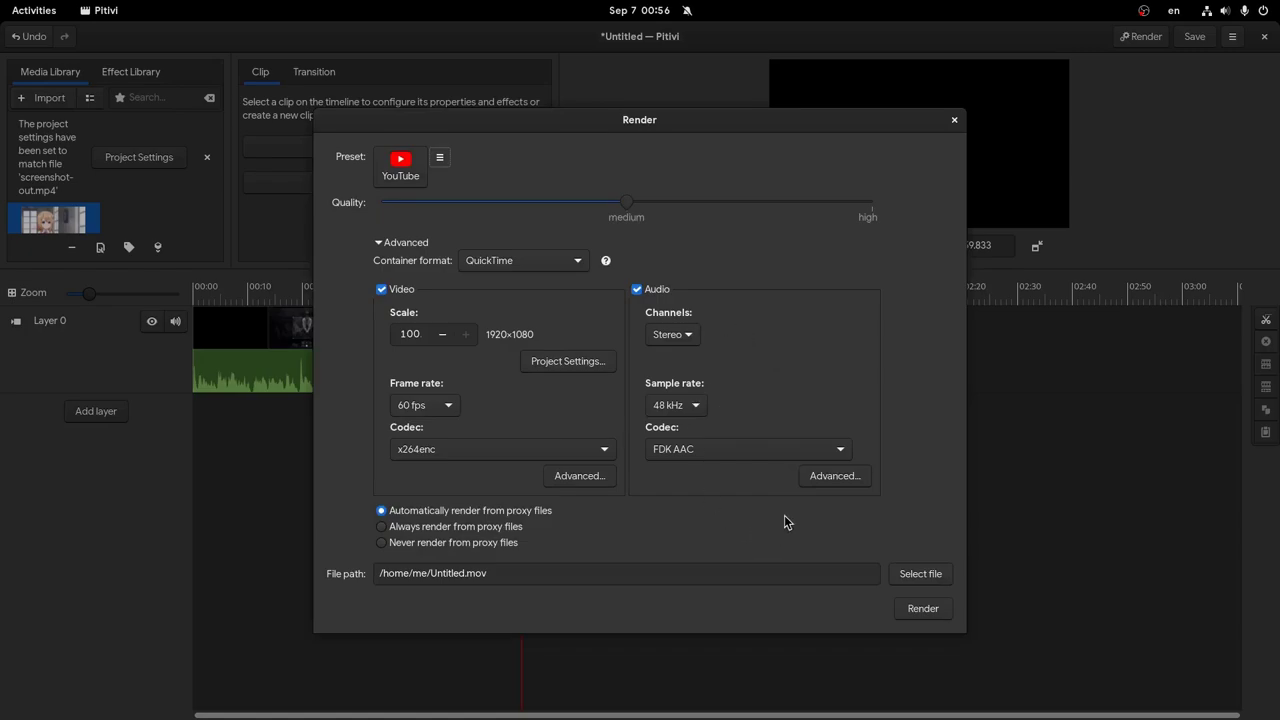
pyautogui.click(393, 172)
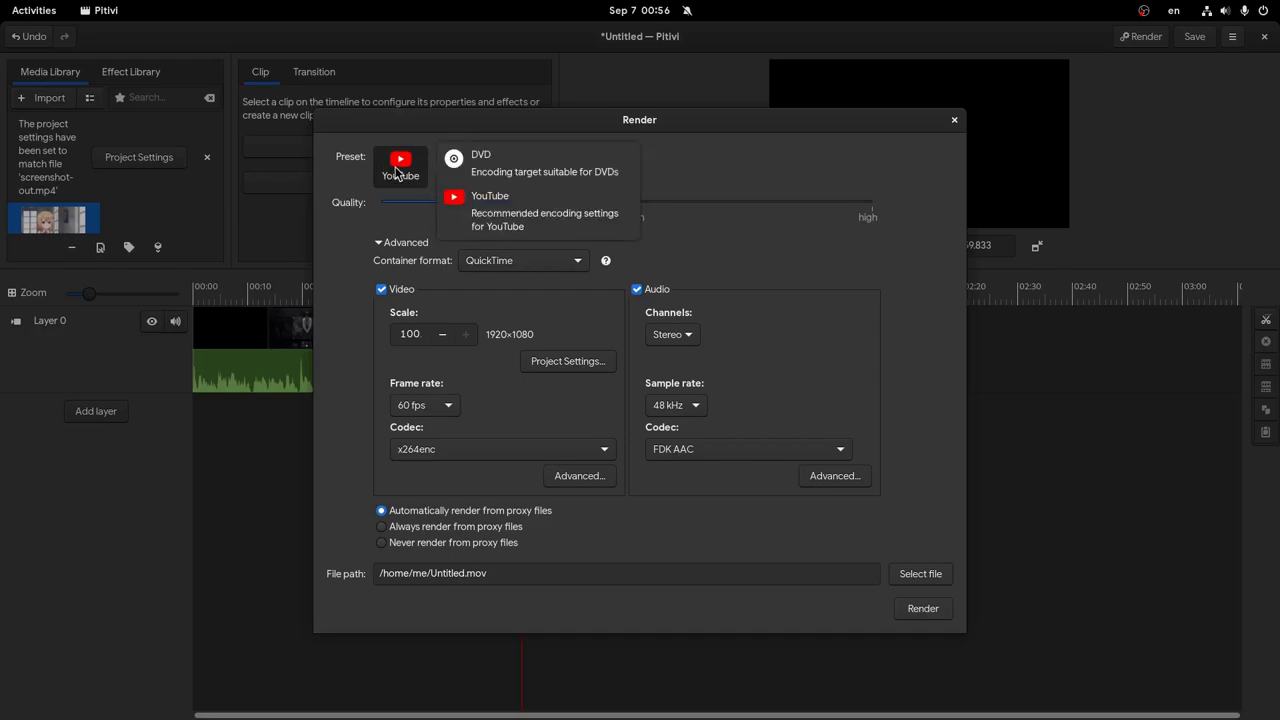
pyautogui.click(395, 172)
pyautogui.click(918, 610)
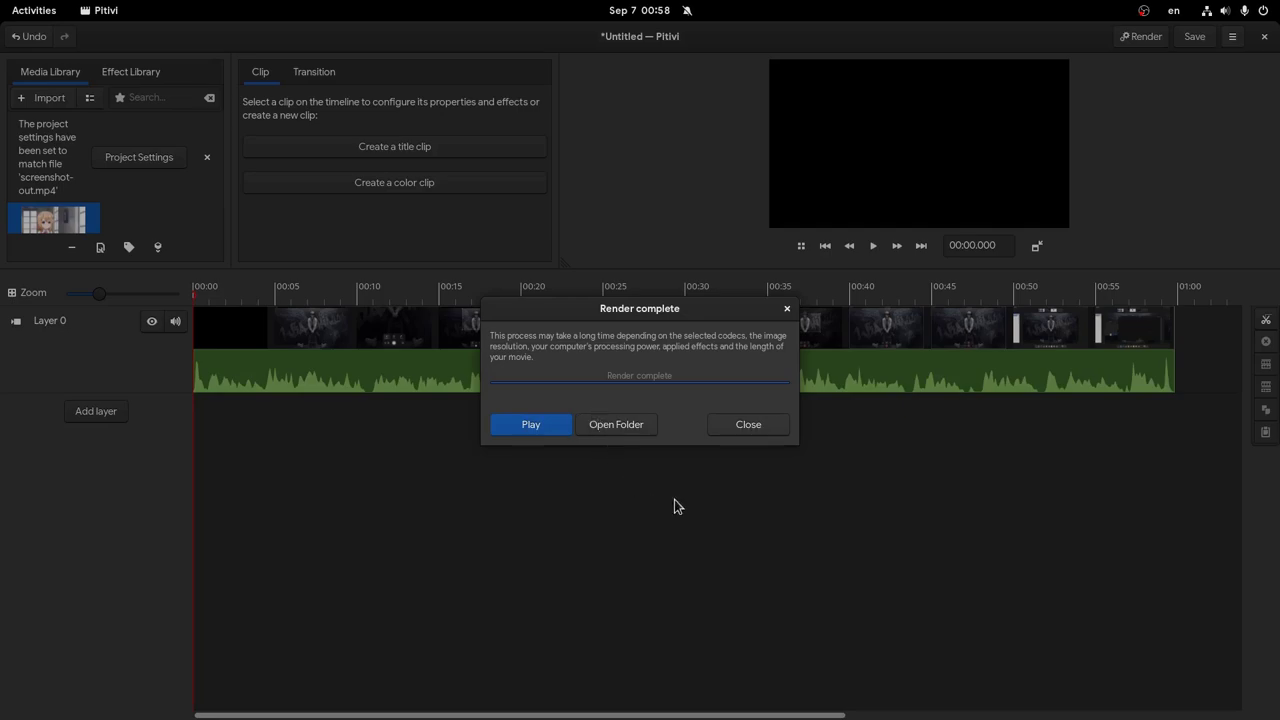
# - Dismiss the render-complete notice, close the export settings and quit Pitivi
pyautogui.click(744, 431)
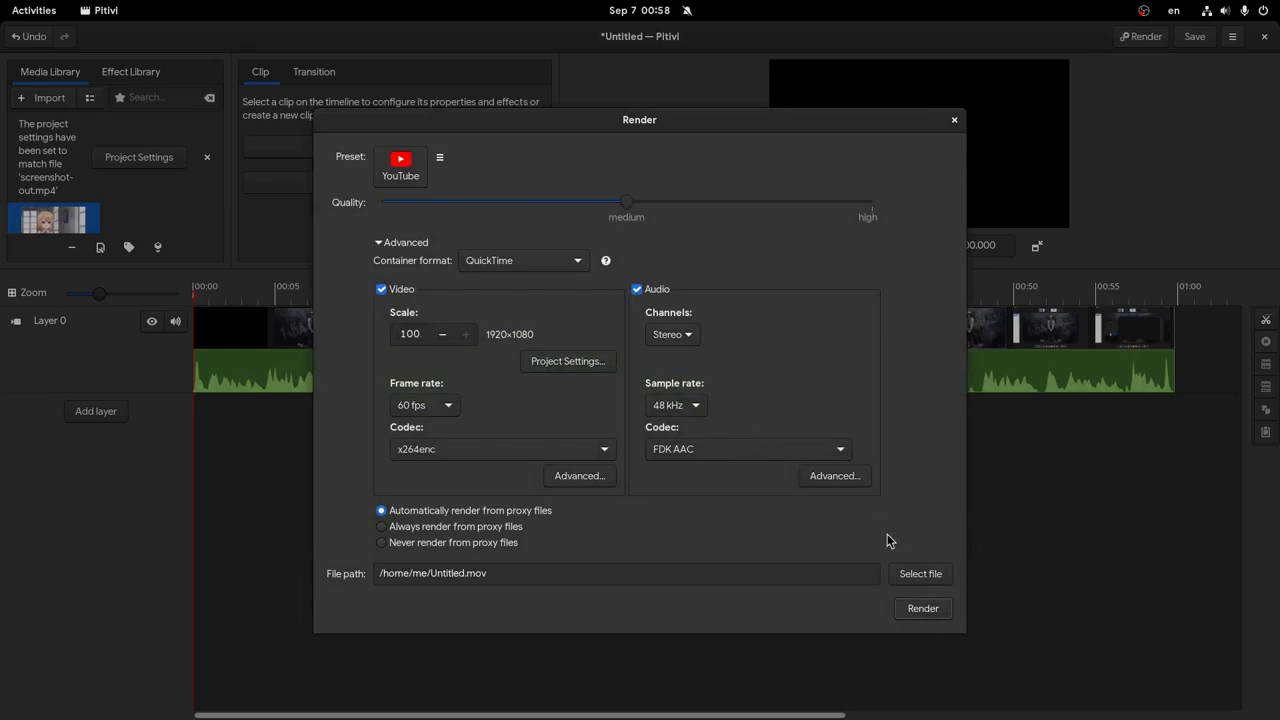
pyautogui.click(954, 120)
pyautogui.click(1264, 37)
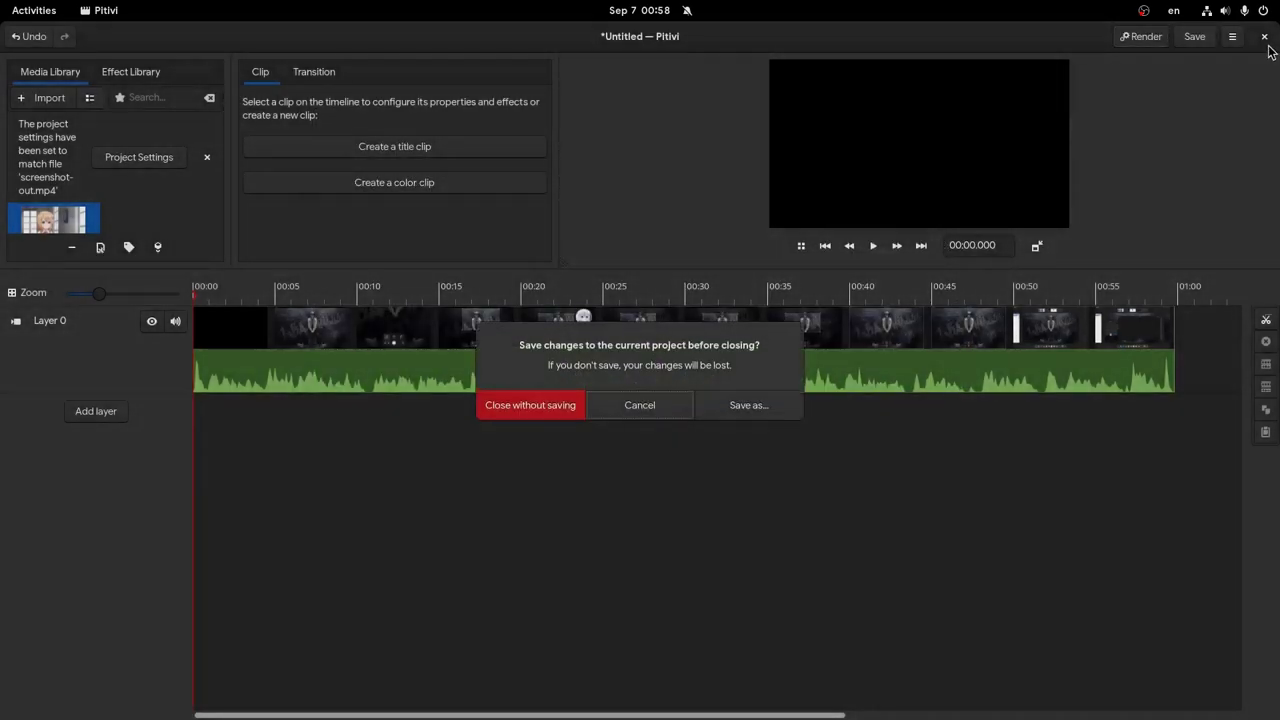
# - Close Pitivi without saving, then check sizes: trimmed clip 20.9 MB, Untitled.mov 5.8 MB
pyautogui.click(547, 407)
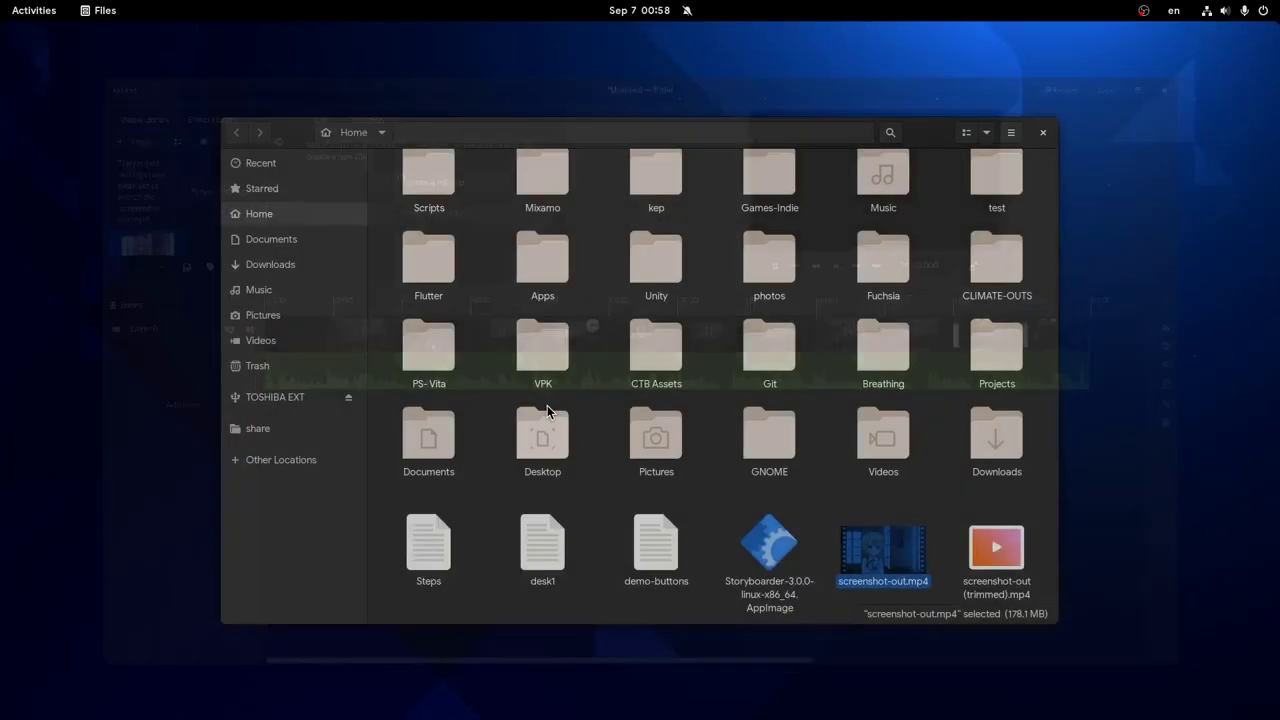
pyautogui.scroll(-2, 790, 460)
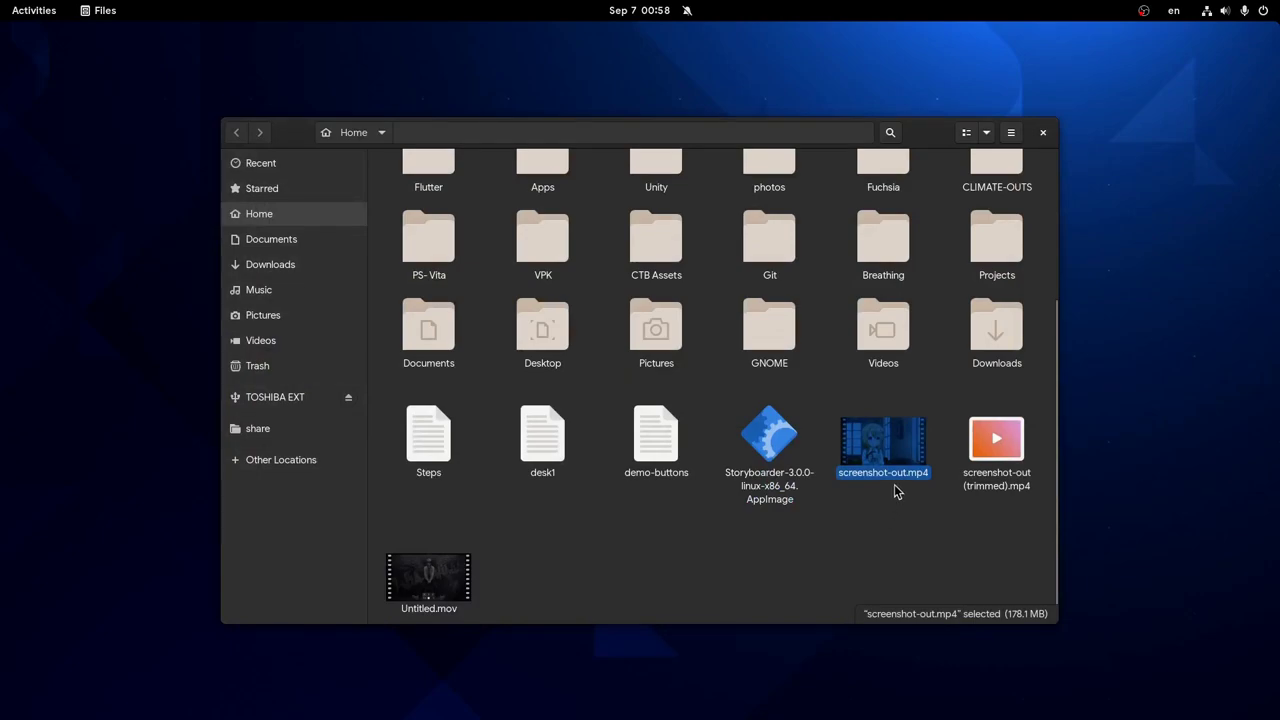
pyautogui.click(1003, 478)
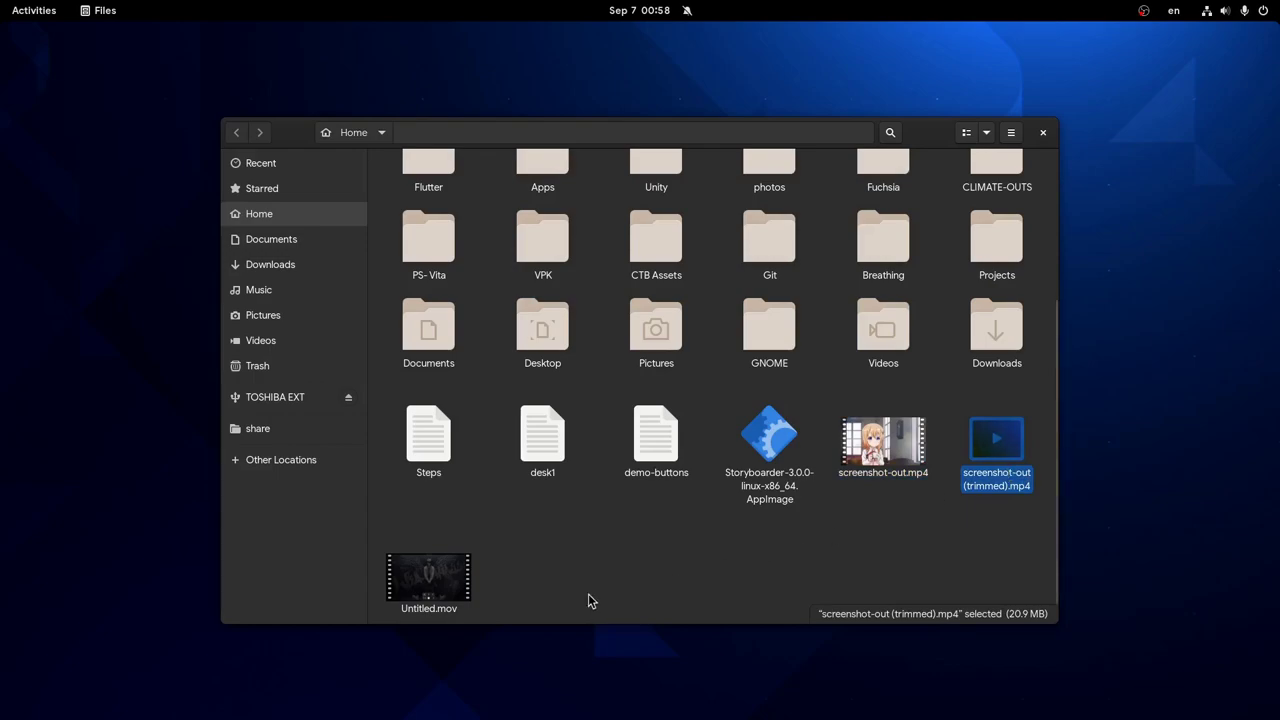
pyautogui.click(462, 590)
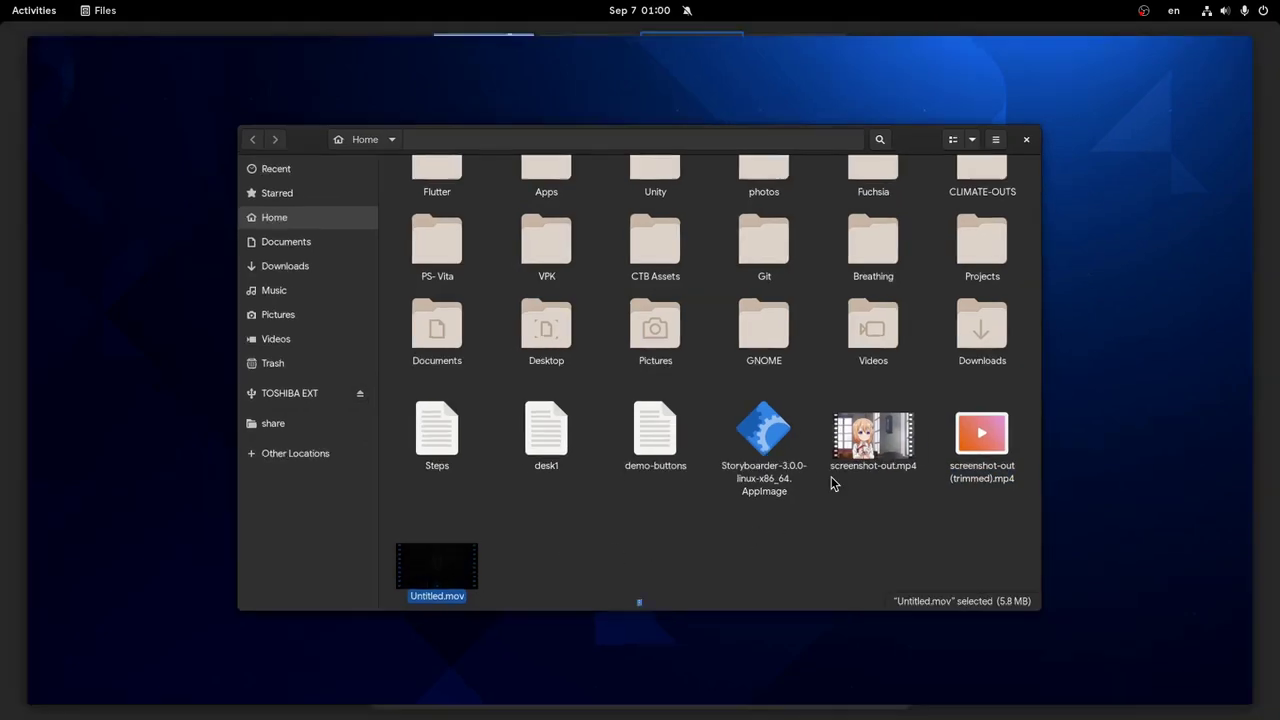
# - Open Identity with the trimmed clip and Untitled.mov, and play Untitled.mov
pyautogui.press('super')
pyautogui.write('ide')
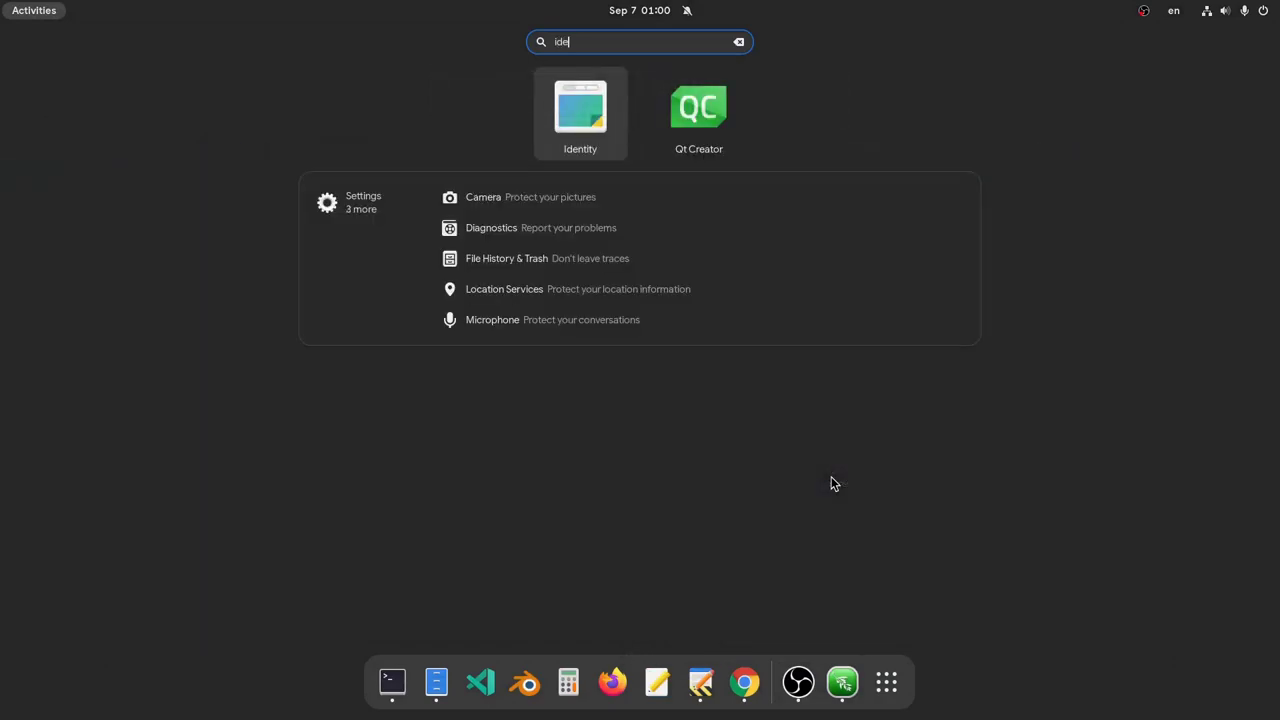
pyautogui.press('Return')
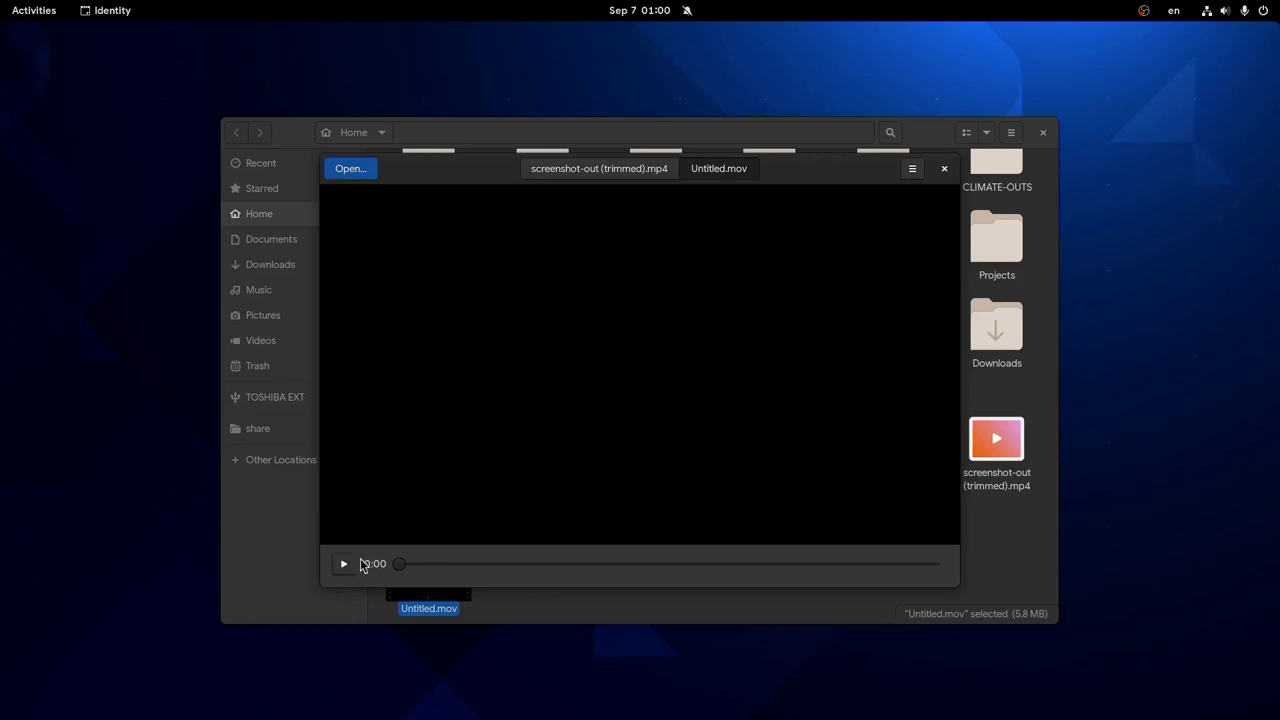
pyautogui.click(343, 564)
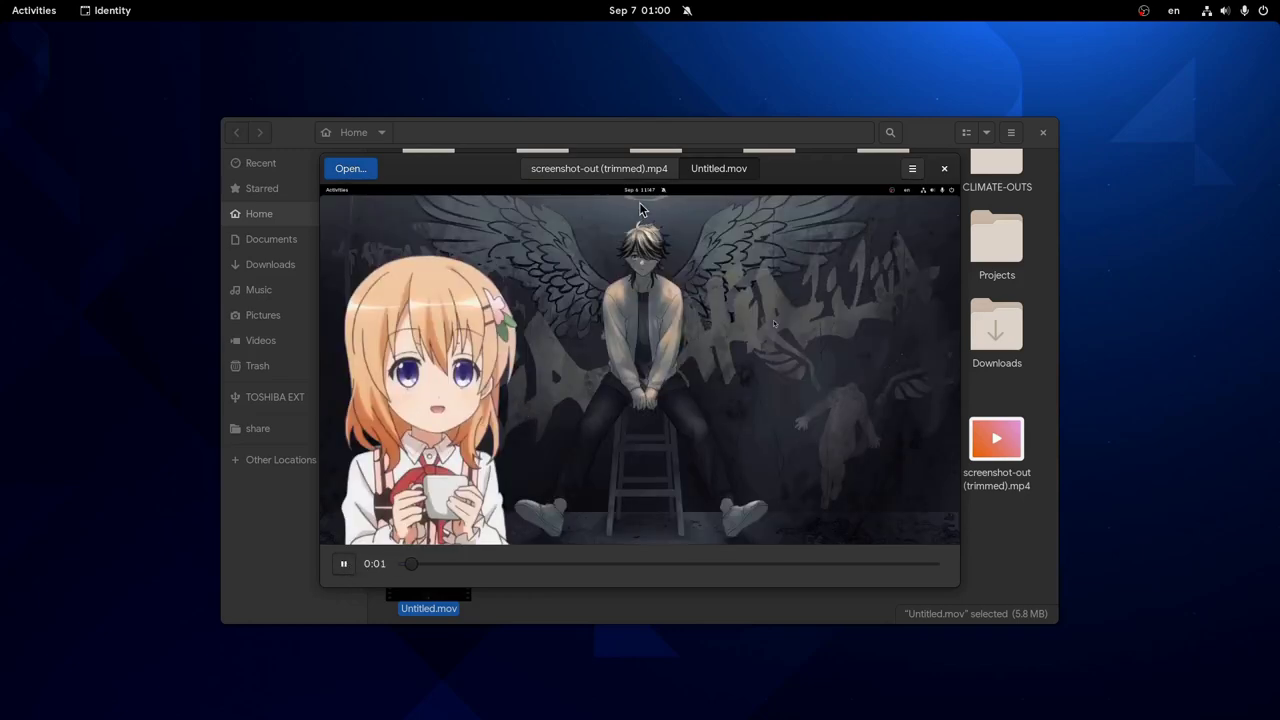